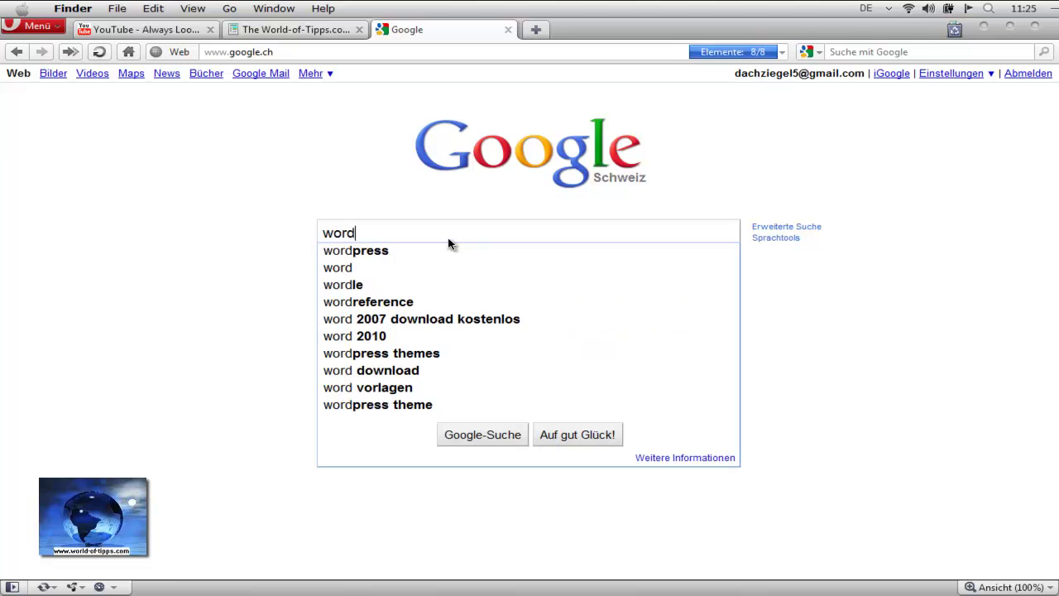
Search Google for "wordpress deutsch" and open the WordPress | Deutschland result at de.wordpress.org.
{"action": "key", "text": "BackSpace"}
{"action": "type", "text": "dpress de"}
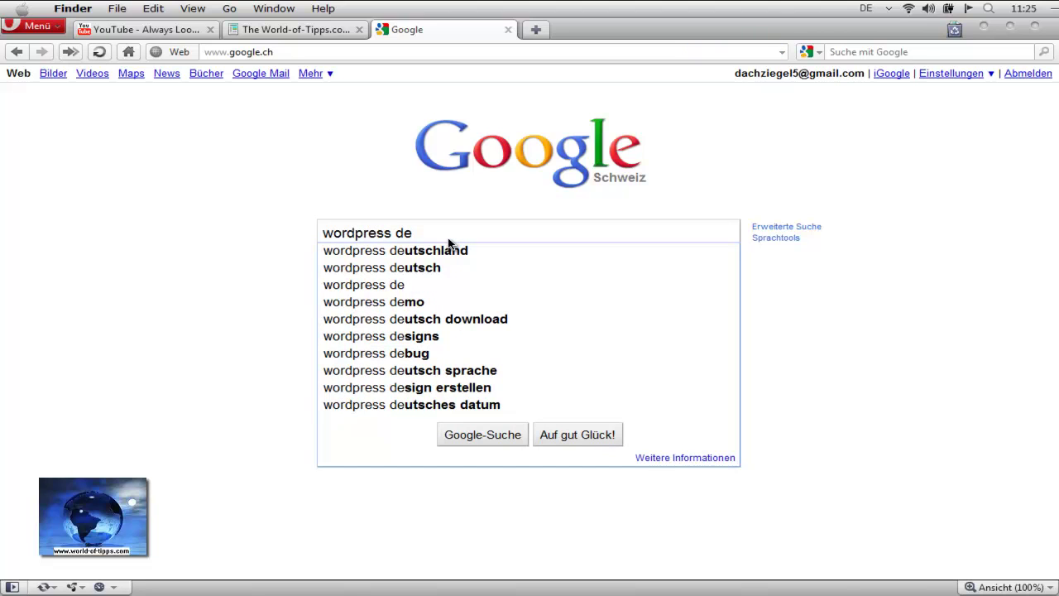
{"action": "type", "text": "utsch"}
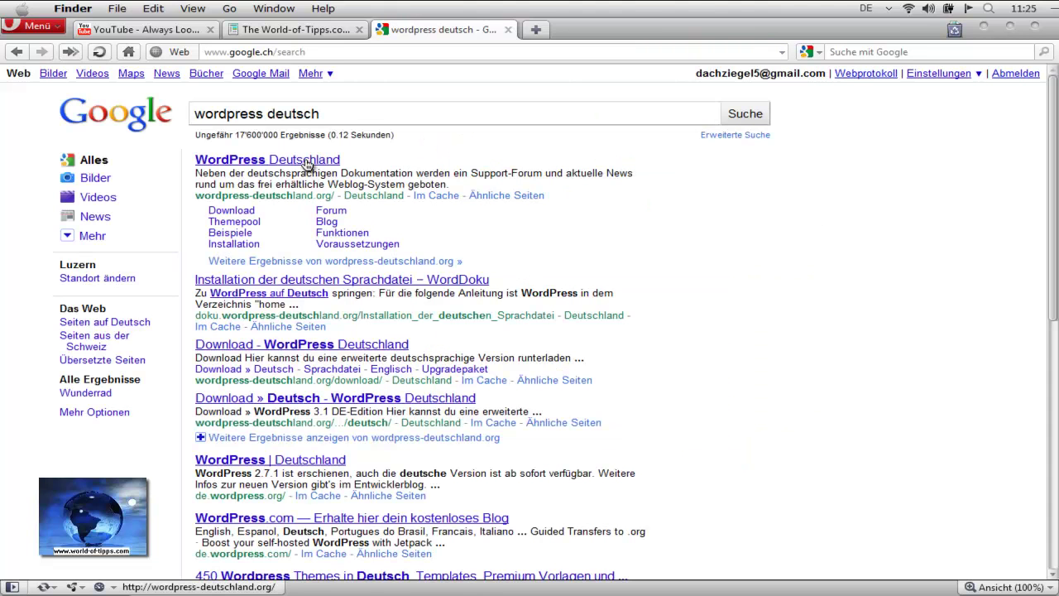
{"action": "left_click", "coordinate": [299, 401]}
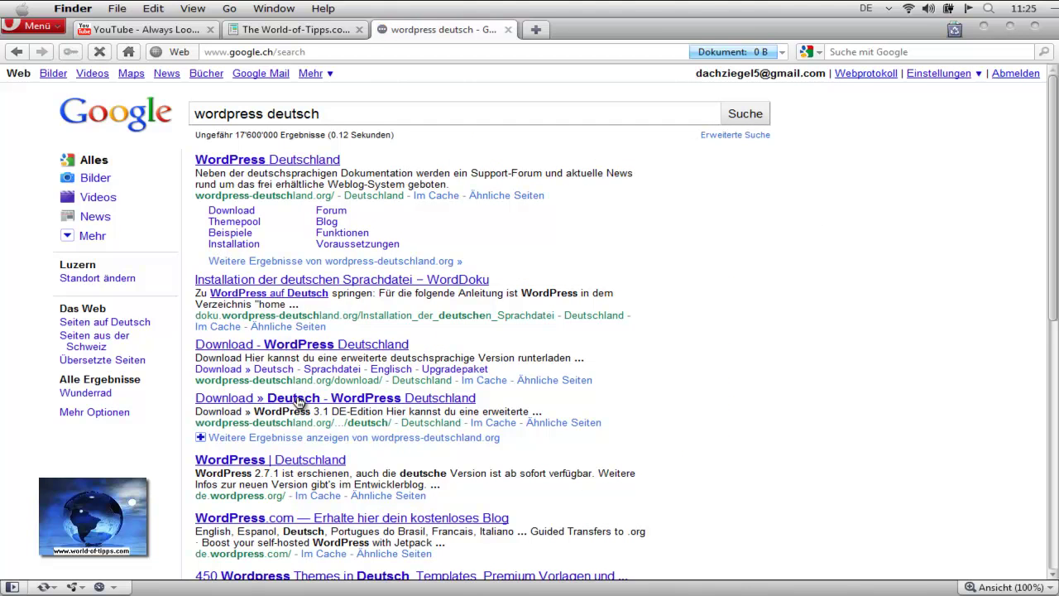
{"action": "left_click", "coordinate": [311, 463]}
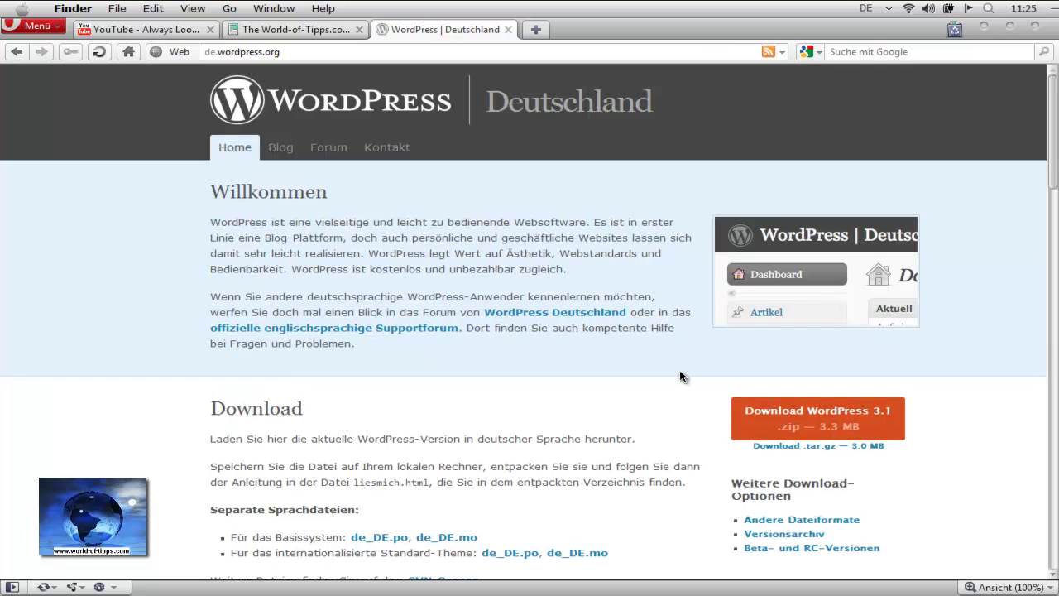
Download the WordPress 3.1 zip package and open wordpress-3.1-de_DE.zip from the browser's download list.
{"action": "left_click", "coordinate": [790, 418]}
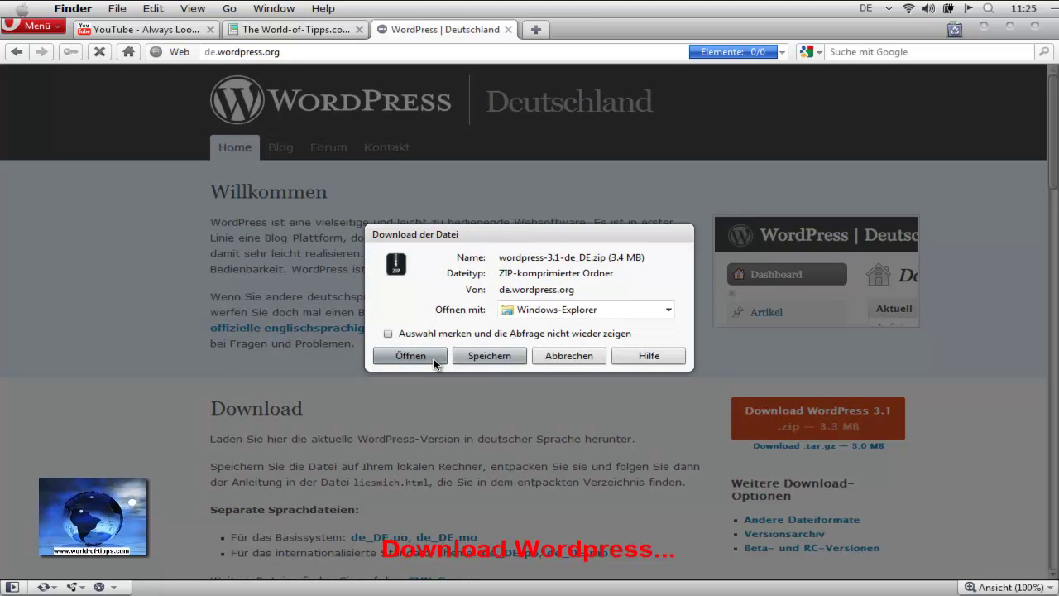
{"action": "left_click", "coordinate": [406, 358]}
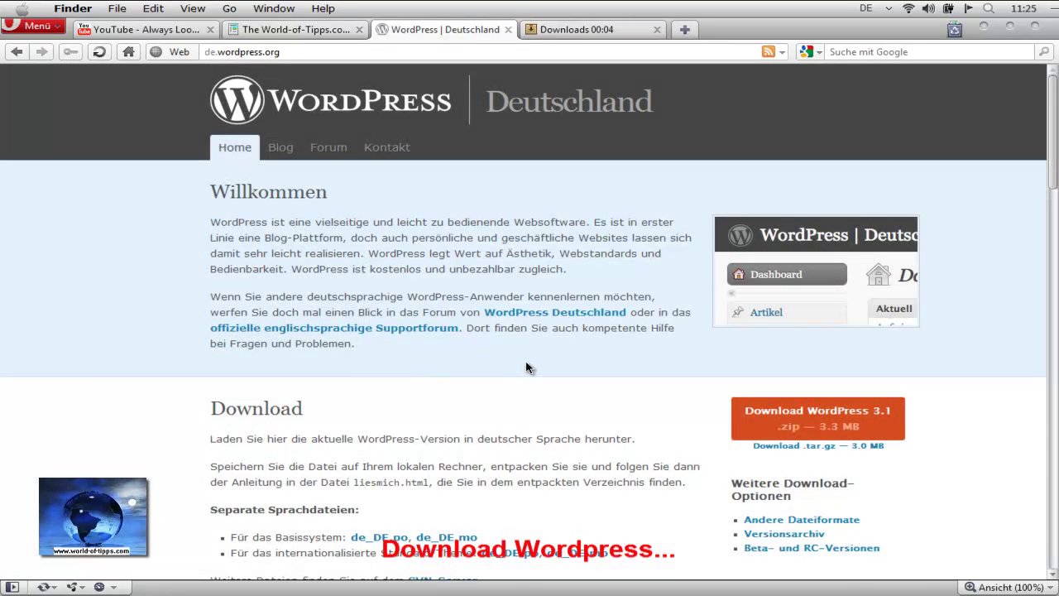
{"action": "left_click", "coordinate": [597, 32]}
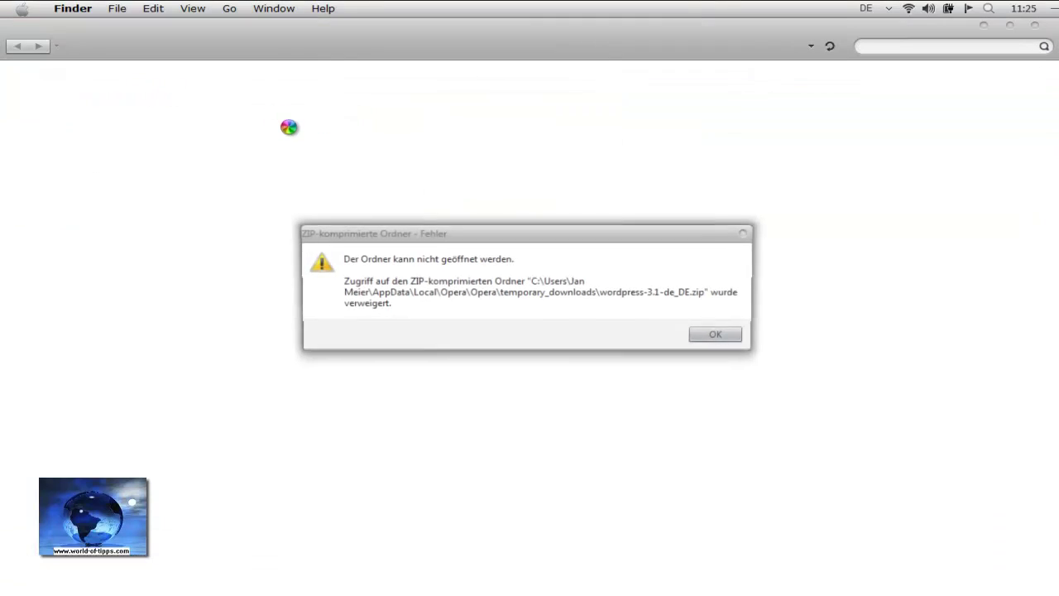
{"action": "left_click", "coordinate": [717, 339]}
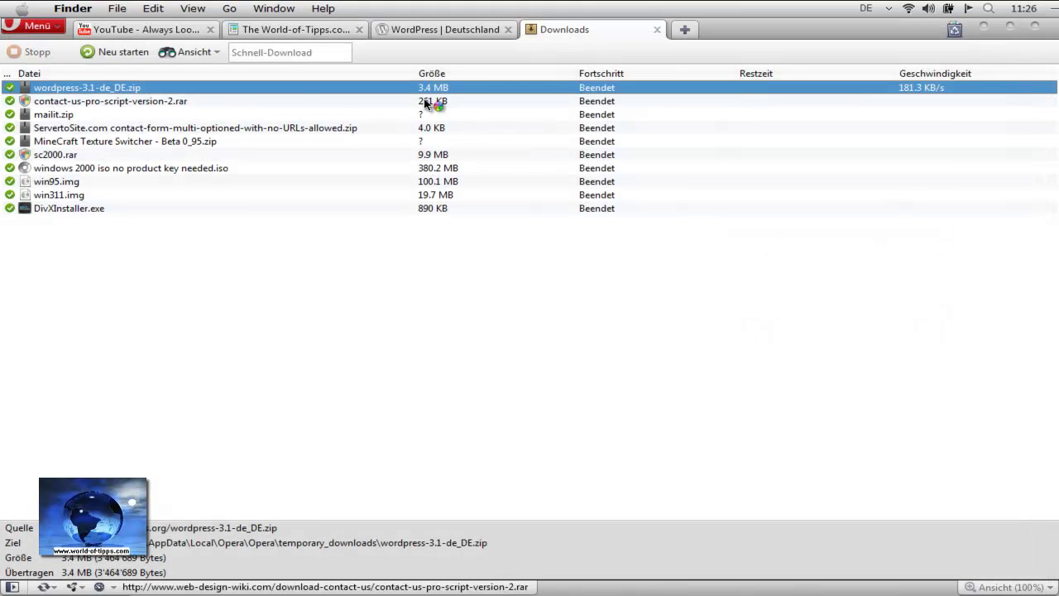
{"action": "double_click", "coordinate": [107, 87]}
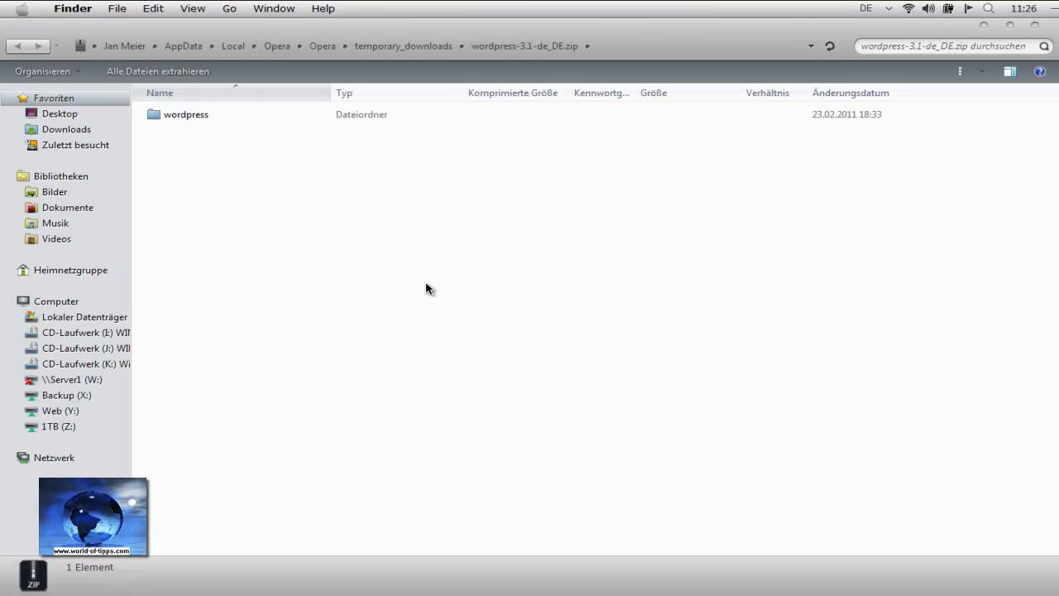
Copy the wordpress folder out of the zip archive and paste it onto the desktop.
{"action": "left_click", "coordinate": [228, 121]}
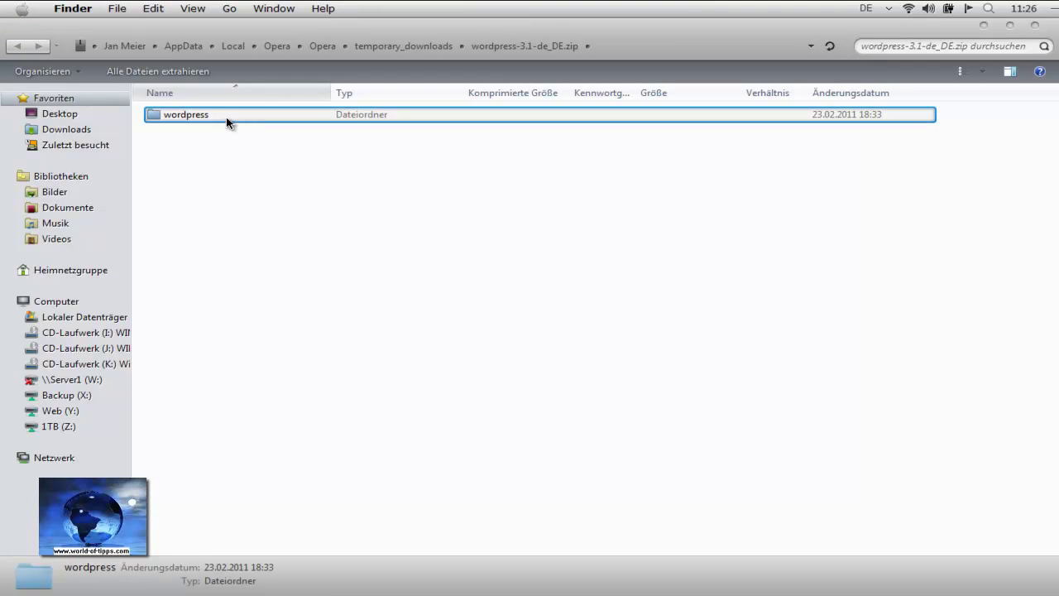
{"action": "right_click", "coordinate": [229, 121]}
{"action": "left_click", "coordinate": [285, 185]}
{"action": "key", "text": "super+Tab"}
{"action": "key", "text": "super+Tab"}
{"action": "key", "text": "super+Tab"}
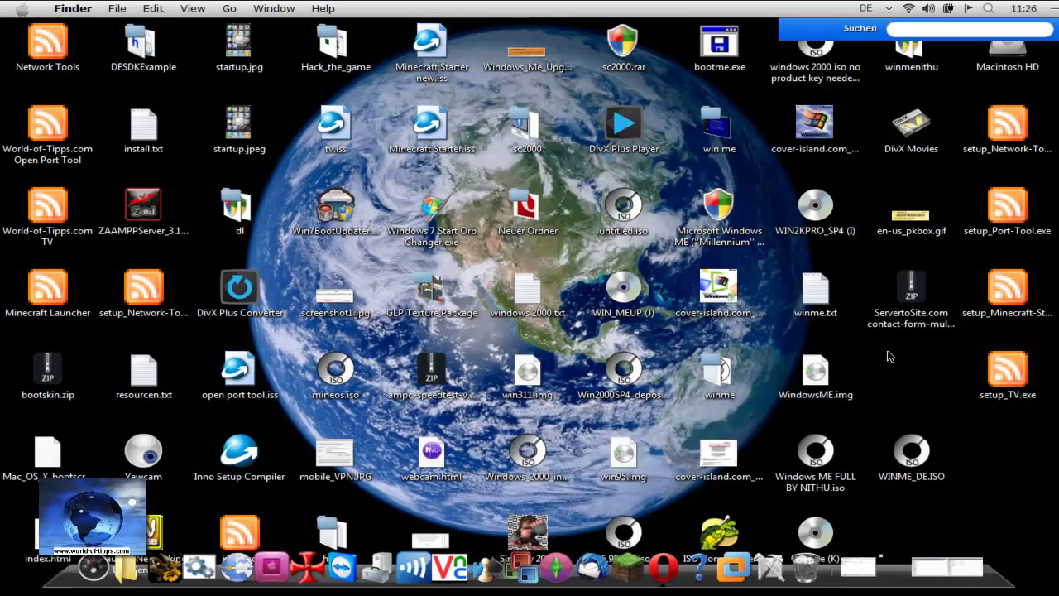
{"action": "right_click", "coordinate": [887, 357]}
{"action": "left_click", "coordinate": [894, 420]}
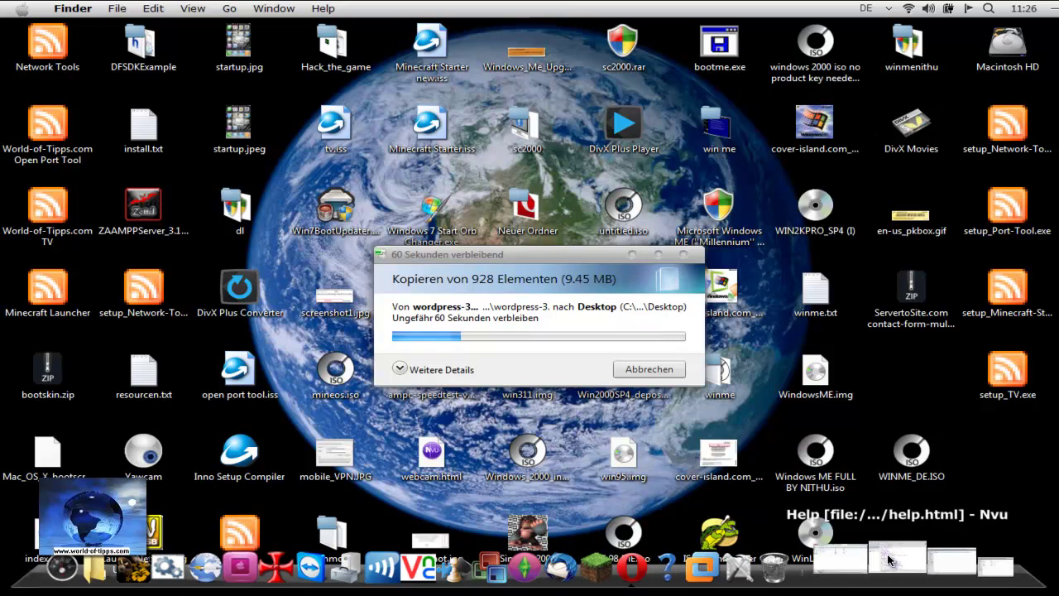
Switch to the file window on the Web (Y:) drive and open HOSTING\~world-of-tipps.com.
{"action": "left_click", "coordinate": [964, 558]}
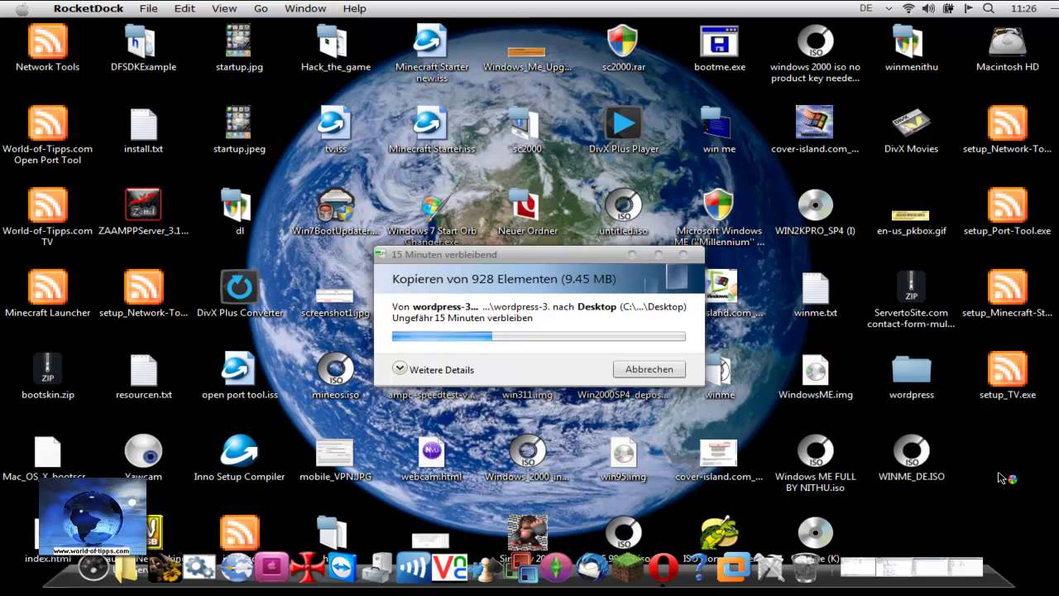
{"action": "left_click", "coordinate": [968, 565]}
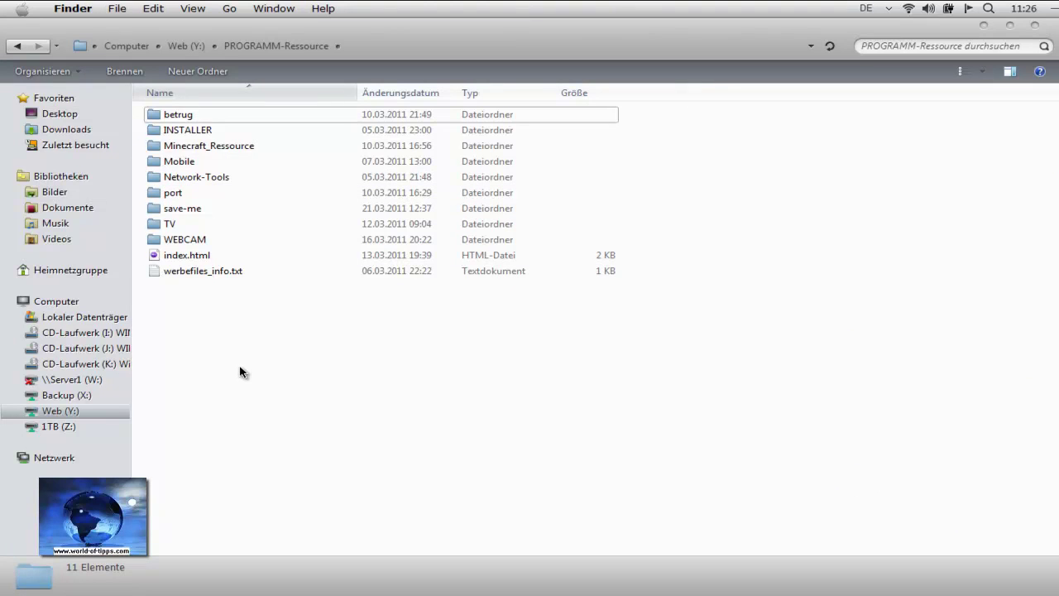
{"action": "left_click", "coordinate": [186, 46]}
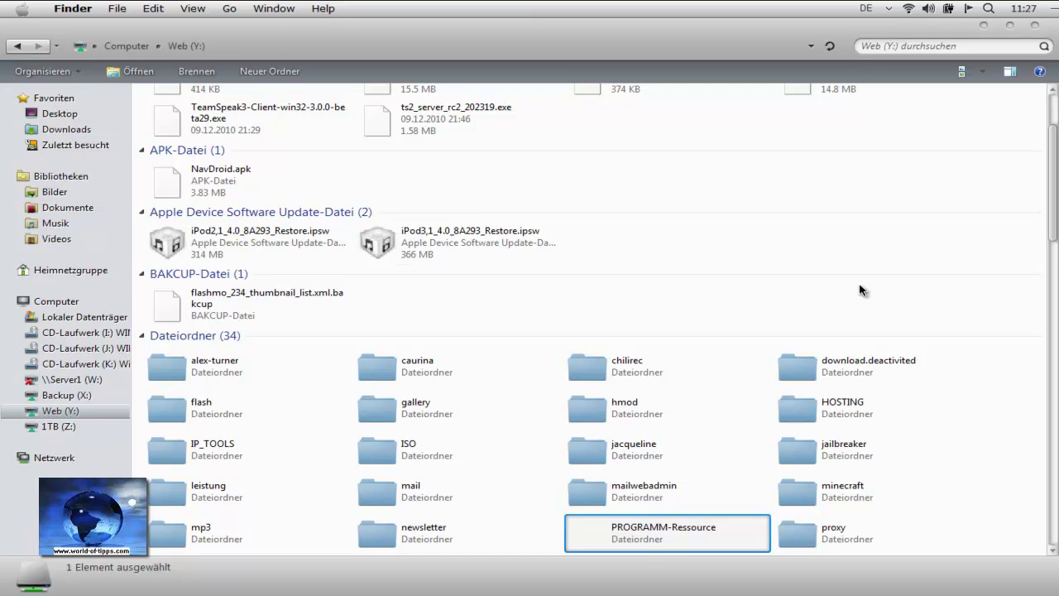
{"action": "double_click", "coordinate": [850, 410]}
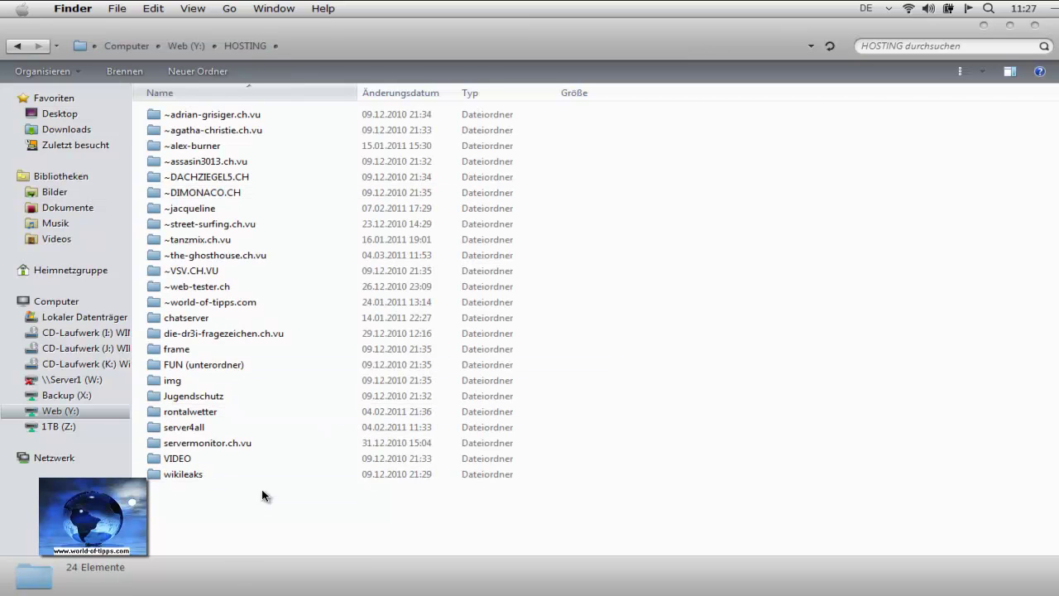
{"action": "double_click", "coordinate": [255, 303]}
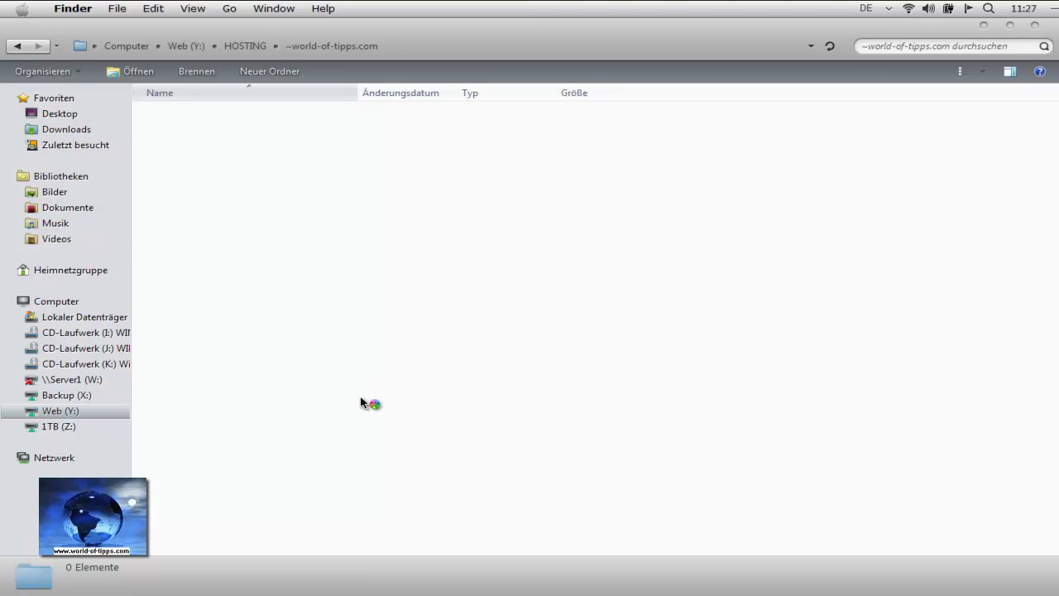
Create a new folder named DEMO in ~world-of-tipps.com and open it.
{"action": "right_click", "coordinate": [347, 538]}
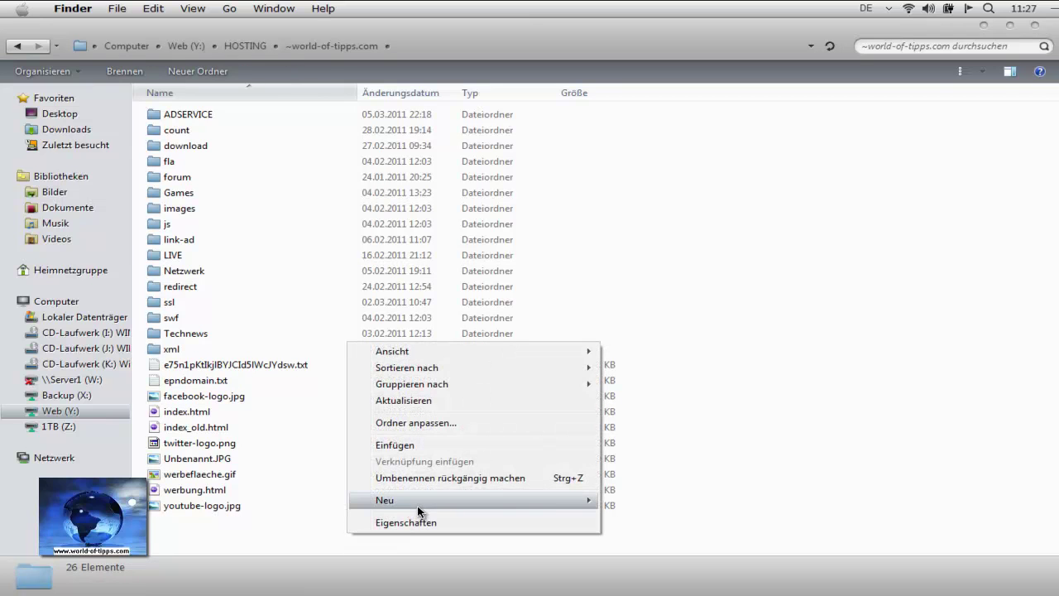
{"action": "mouse_move", "coordinate": [546, 505]}
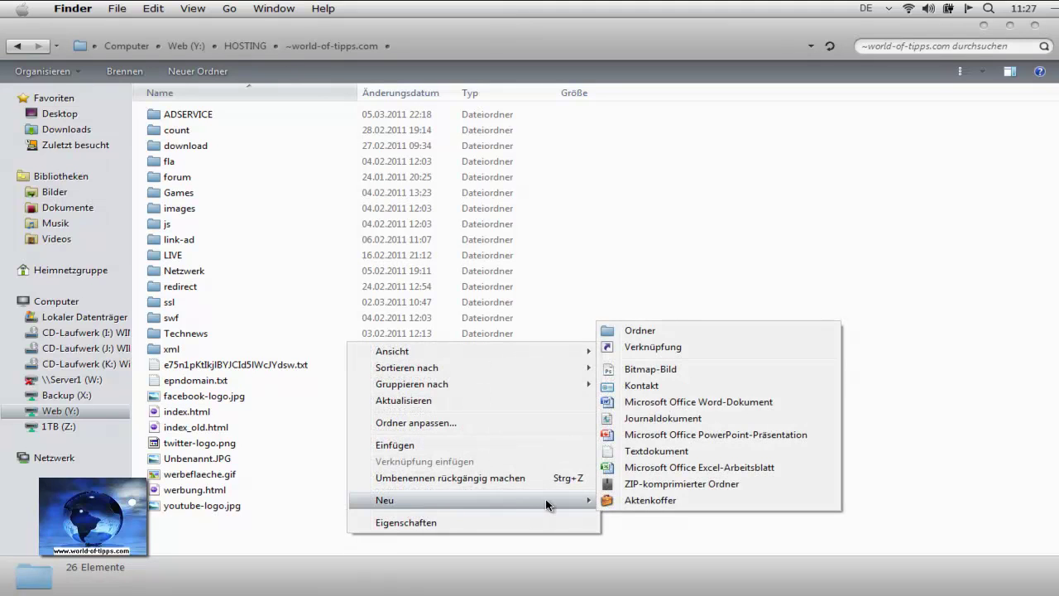
{"action": "left_click", "coordinate": [652, 332]}
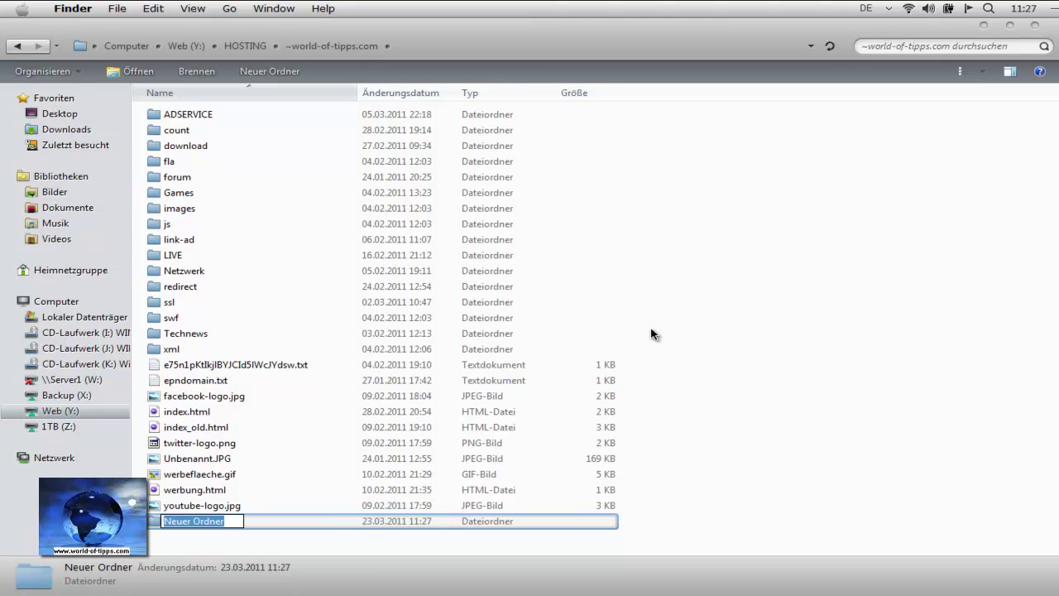
{"action": "type", "text": "DEMO"}
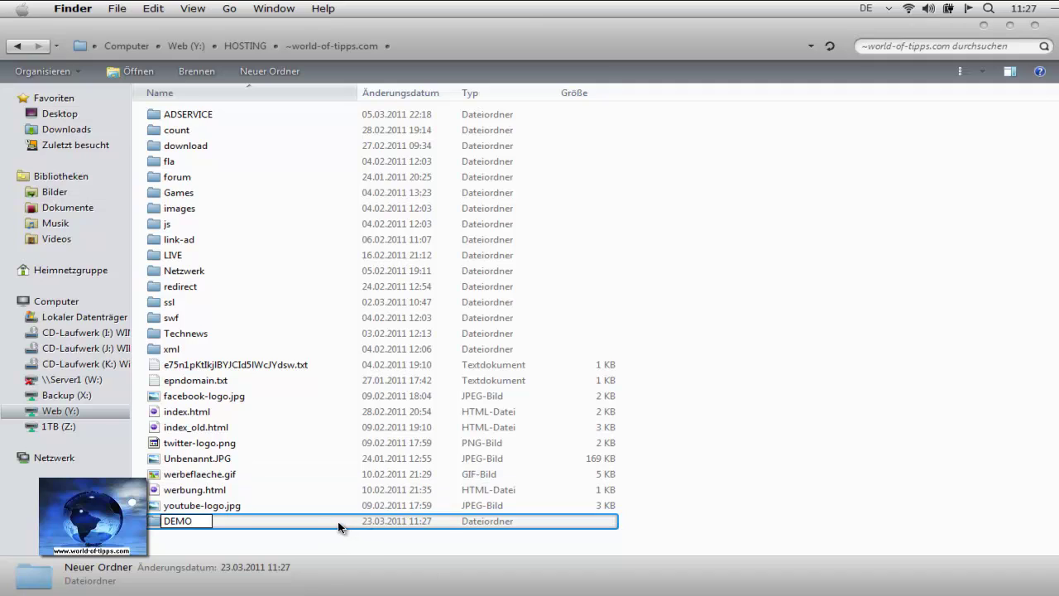
{"action": "key", "text": "Return"}
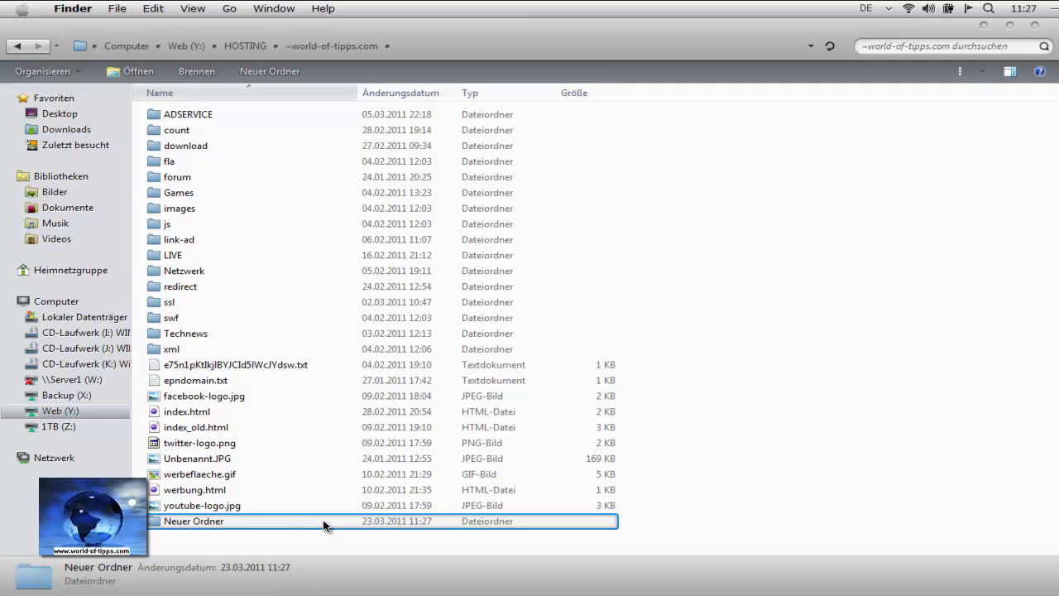
{"action": "double_click", "coordinate": [295, 521]}
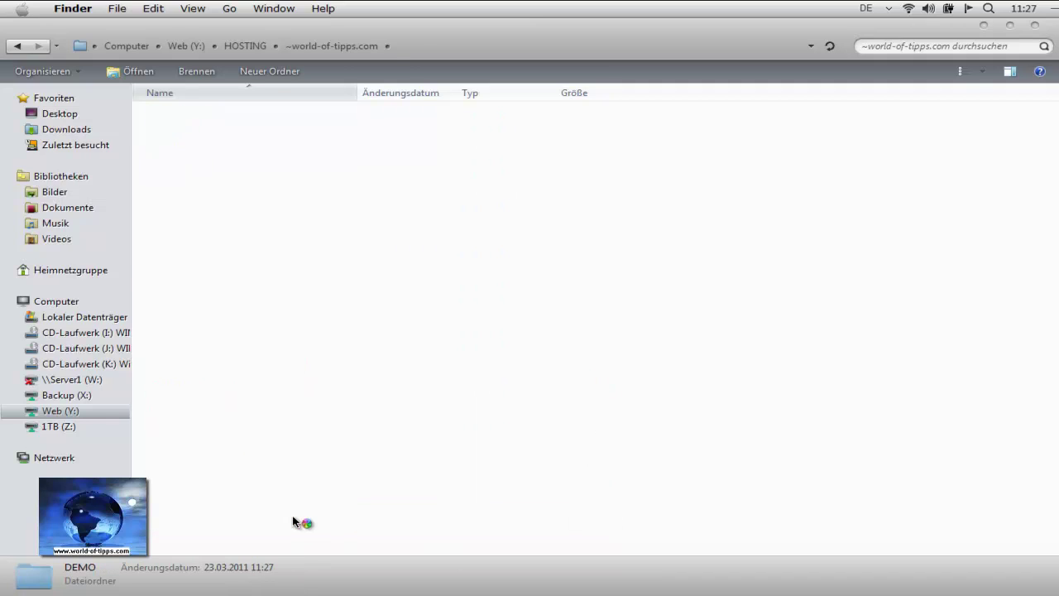
Return to the desktop and open the extracted wordpress folder.
{"action": "key", "text": "super+Tab"}
{"action": "key", "text": "super+Tab"}
{"action": "key", "text": "super+Tab"}
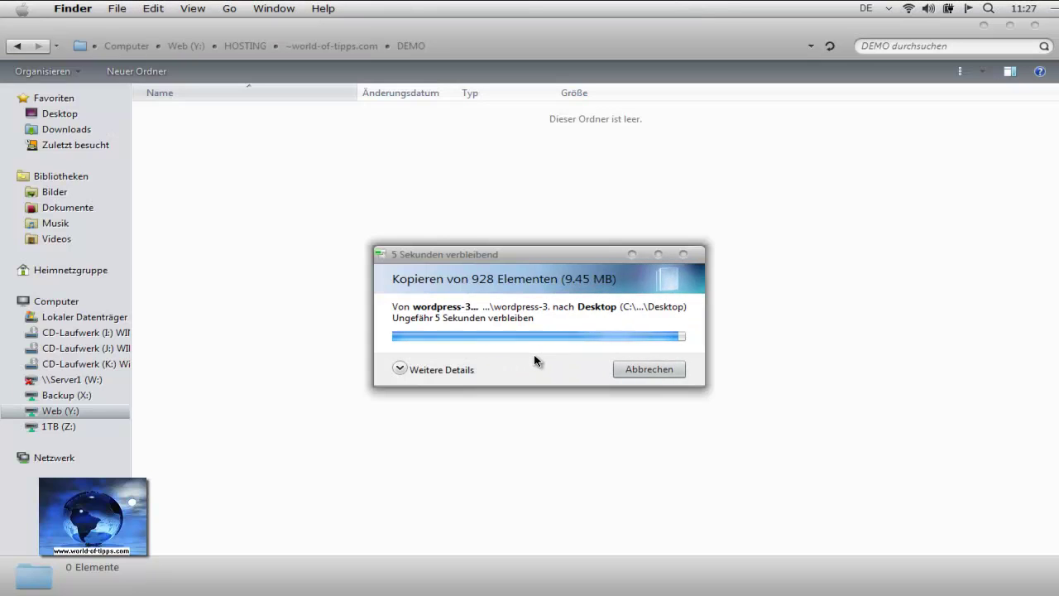
{"action": "key", "text": "super+Tab"}
{"action": "key", "text": "super+Tab"}
{"action": "key", "text": "super+Tab"}
{"action": "key", "text": "super+Tab"}
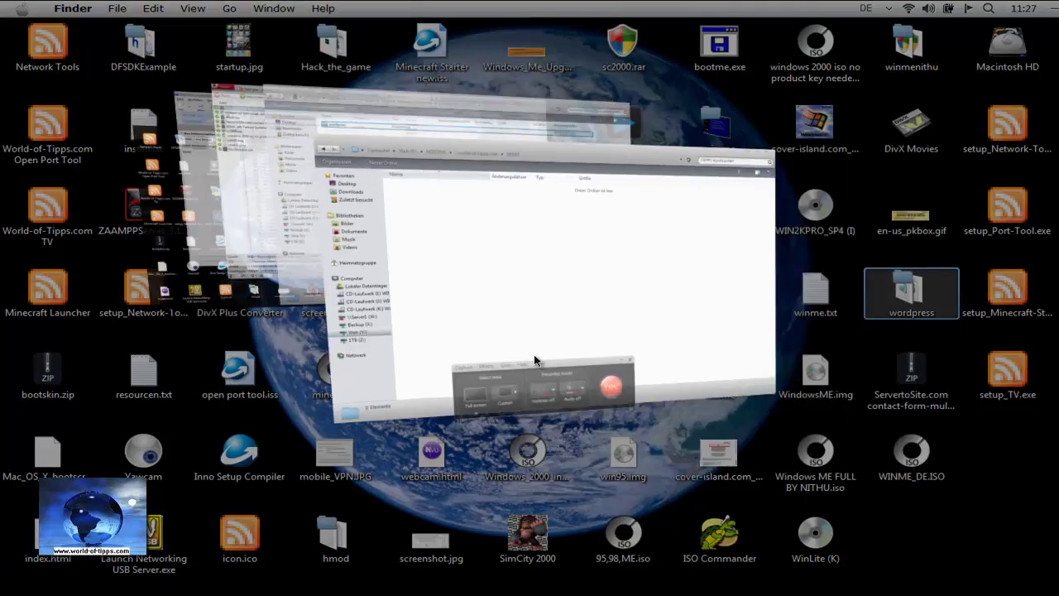
{"action": "key", "text": "super+Tab"}
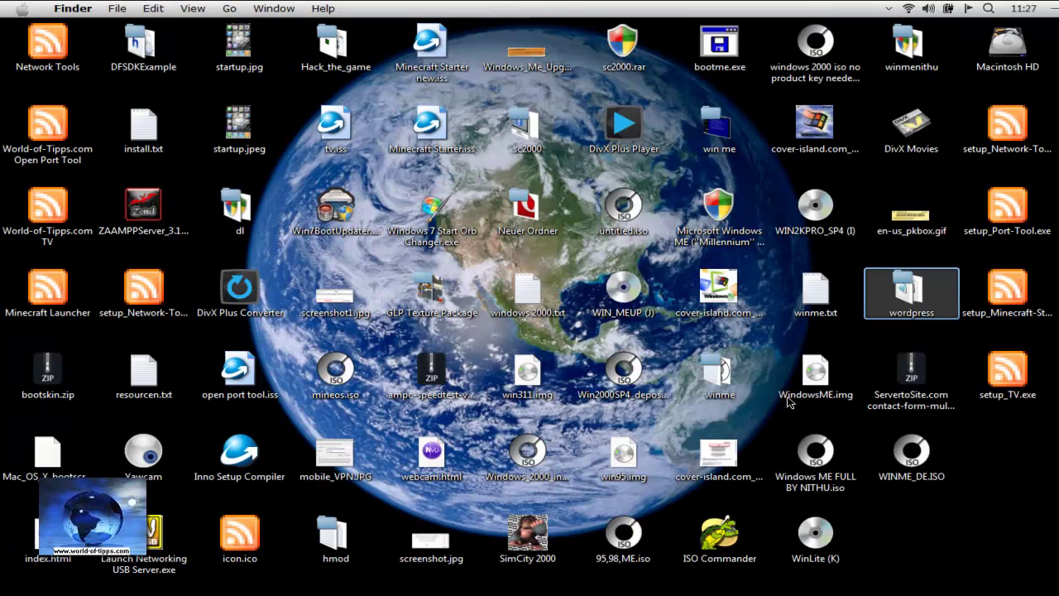
{"action": "right_click", "coordinate": [894, 312]}
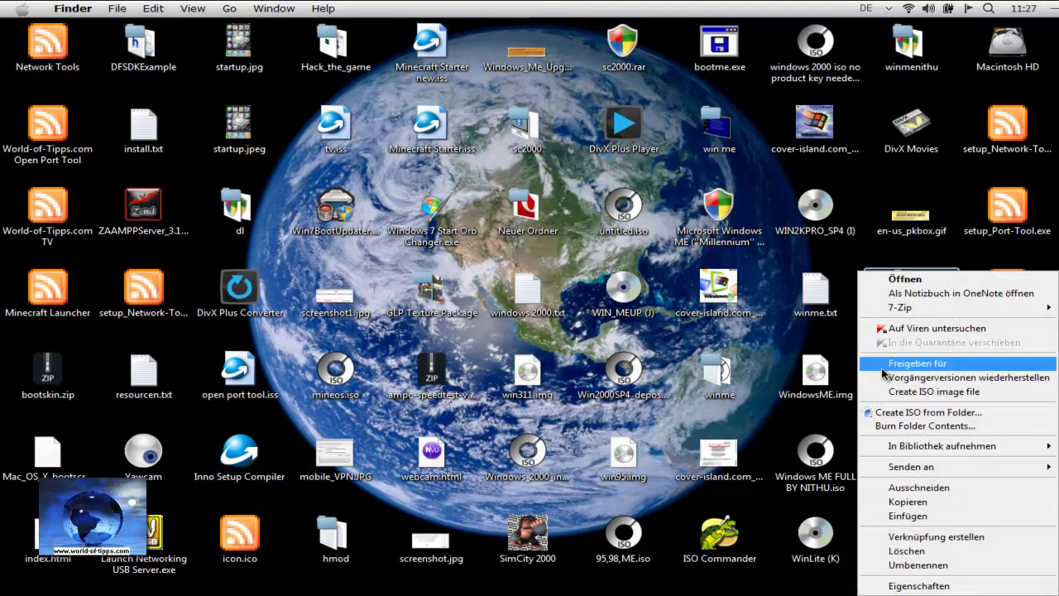
{"action": "left_click", "coordinate": [905, 280]}
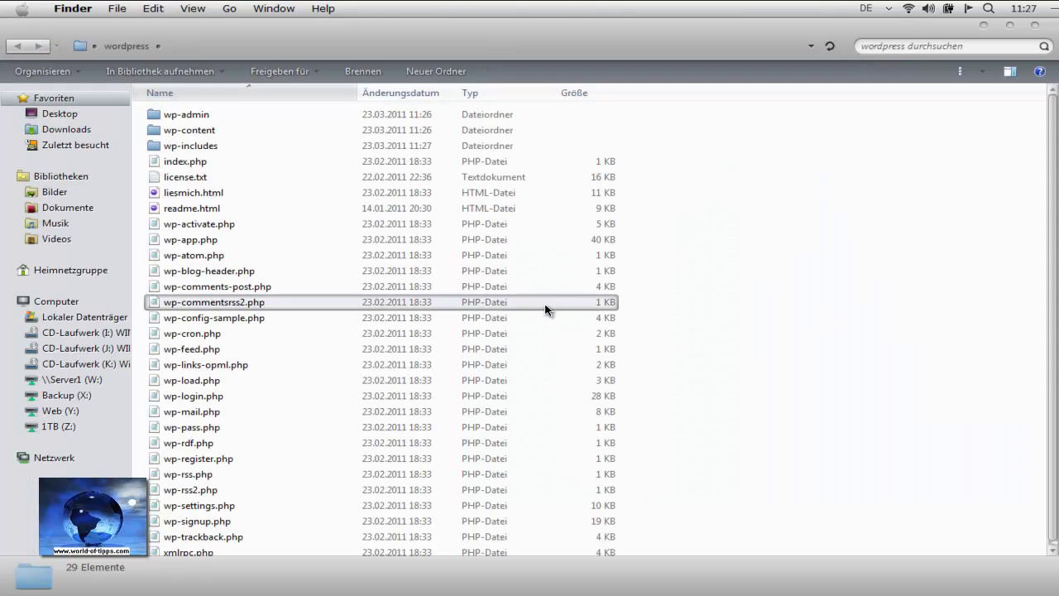
Copy all files and folders of the wordpress folder and paste them as shortcuts into the DEMO folder.
{"action": "left_click", "coordinate": [309, 120]}
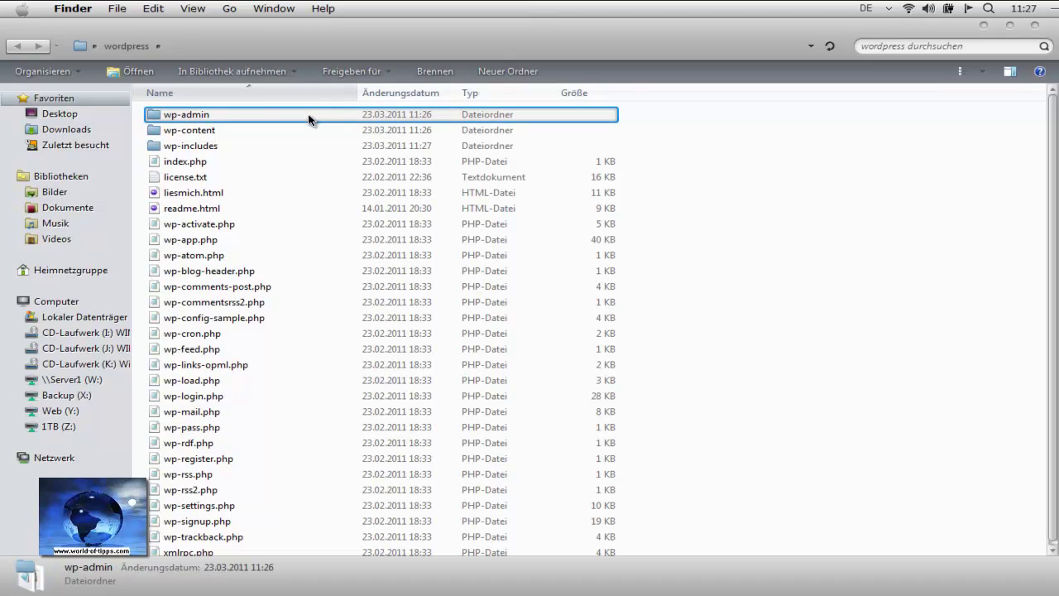
{"action": "key", "text": "ctrl+a"}
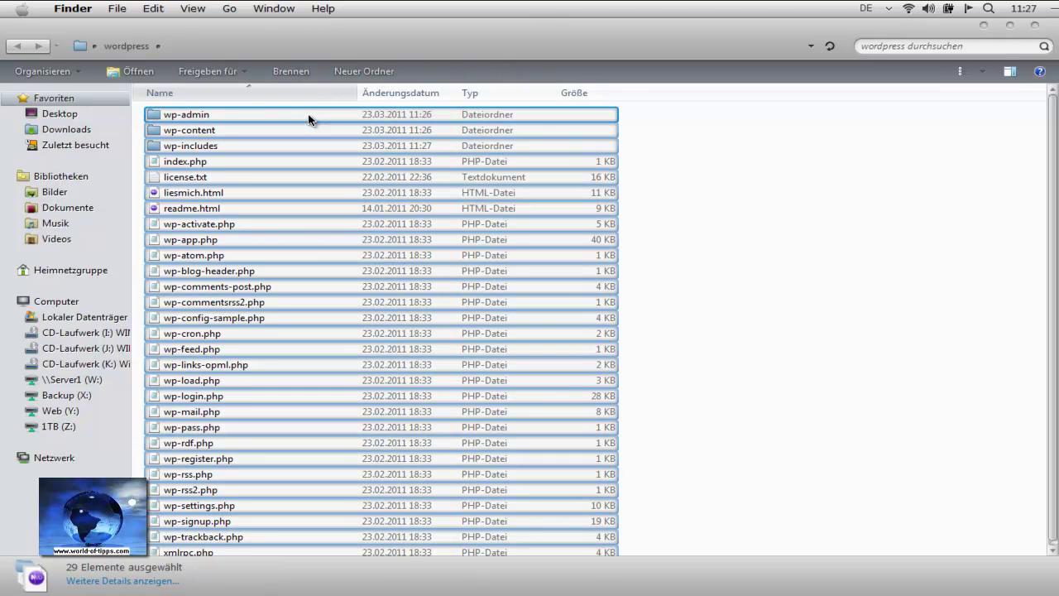
{"action": "key", "text": "super+Tab"}
{"action": "key", "text": "super+Tab"}
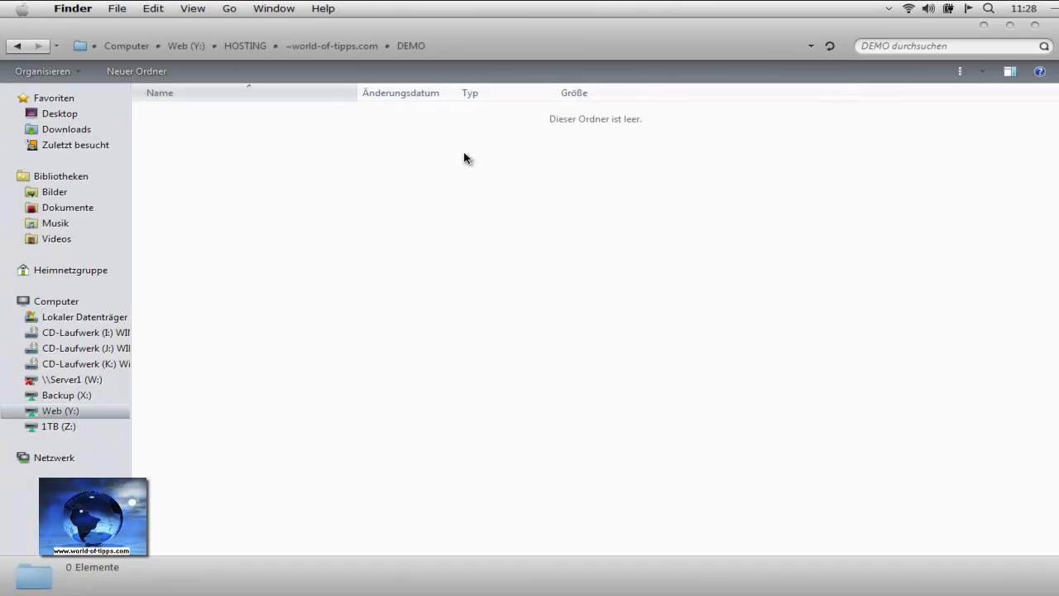
{"action": "right_click", "coordinate": [491, 168]}
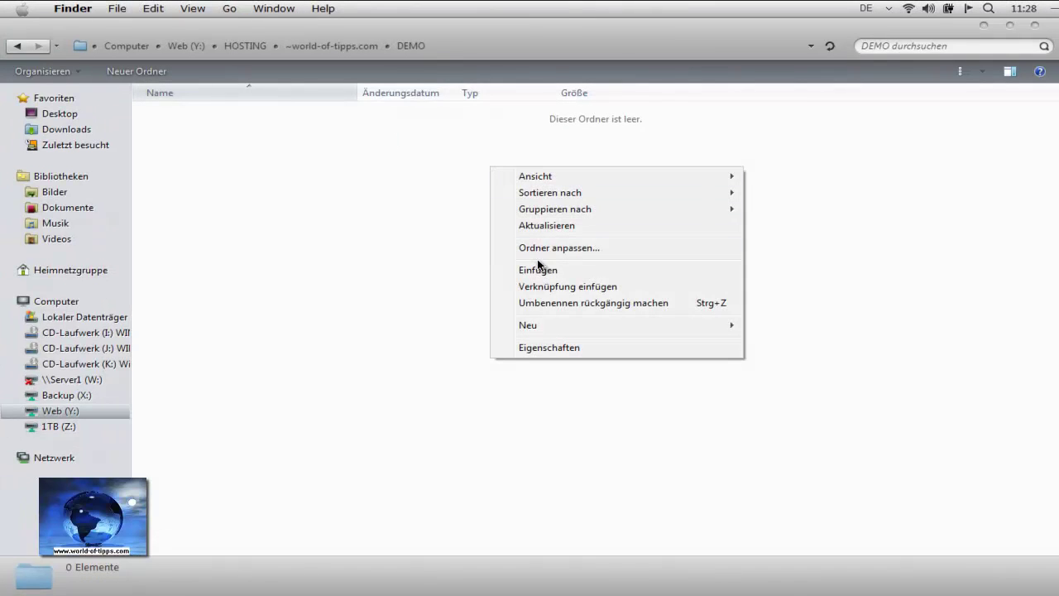
{"action": "left_click", "coordinate": [547, 286]}
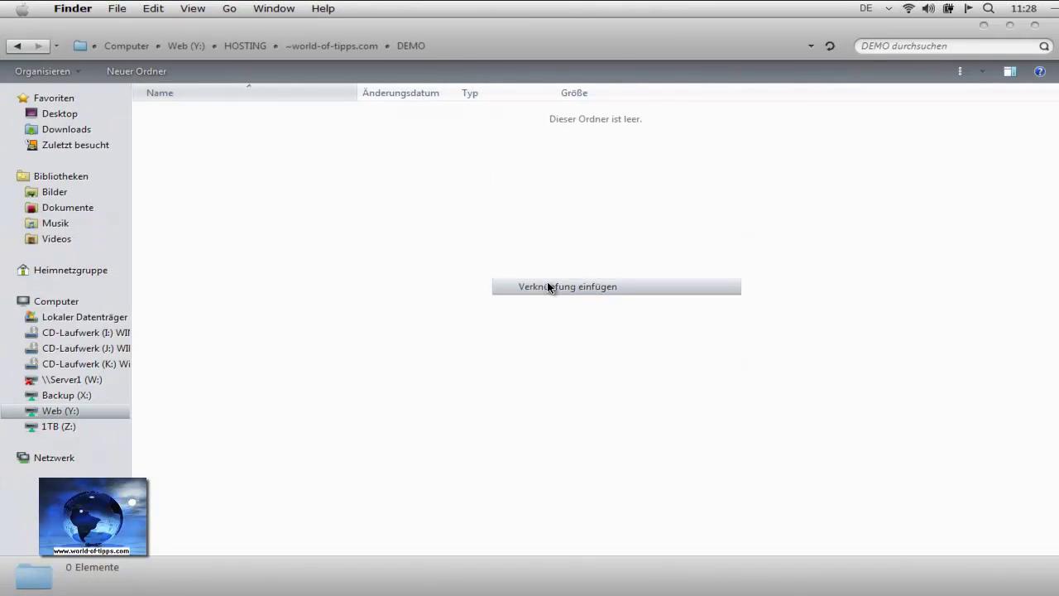
Paste the copied WordPress files themselves into the DEMO folder.
{"action": "right_click", "coordinate": [500, 245]}
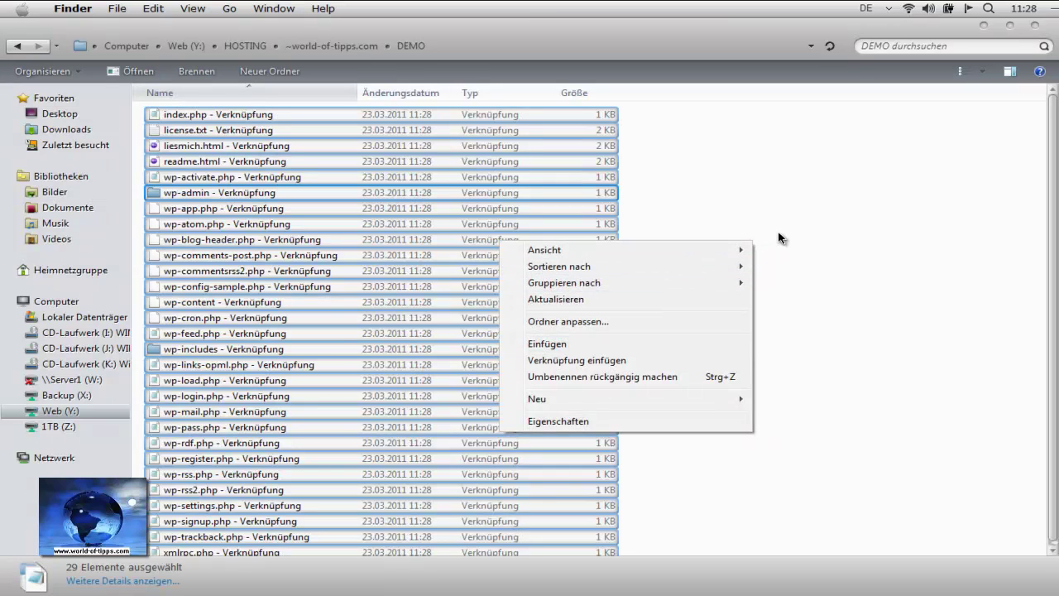
{"action": "left_click", "coordinate": [674, 343]}
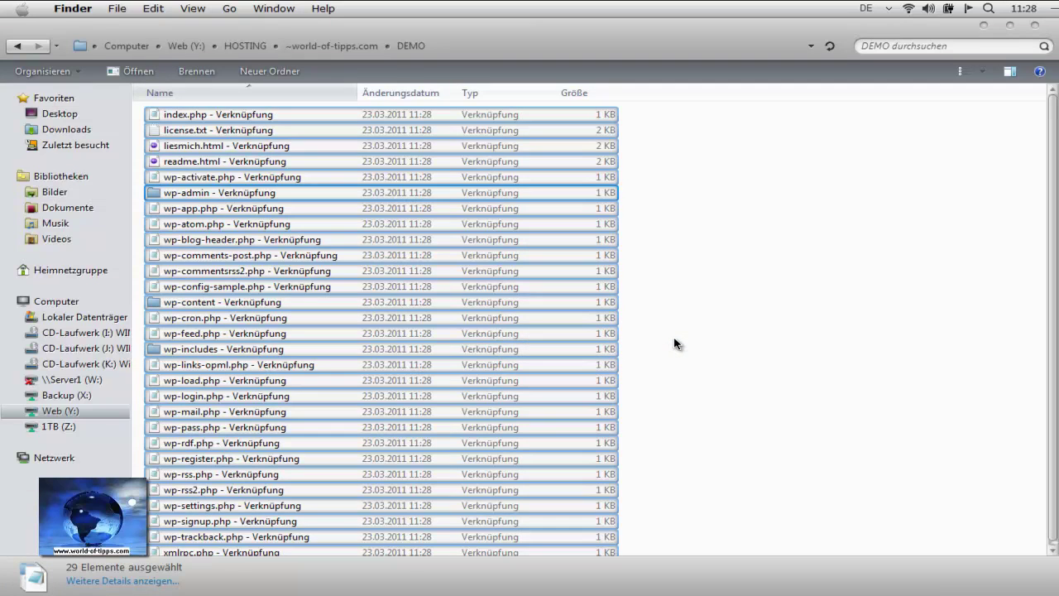
{"action": "left_click", "coordinate": [238, 214]}
{"action": "left_click", "coordinate": [221, 128]}
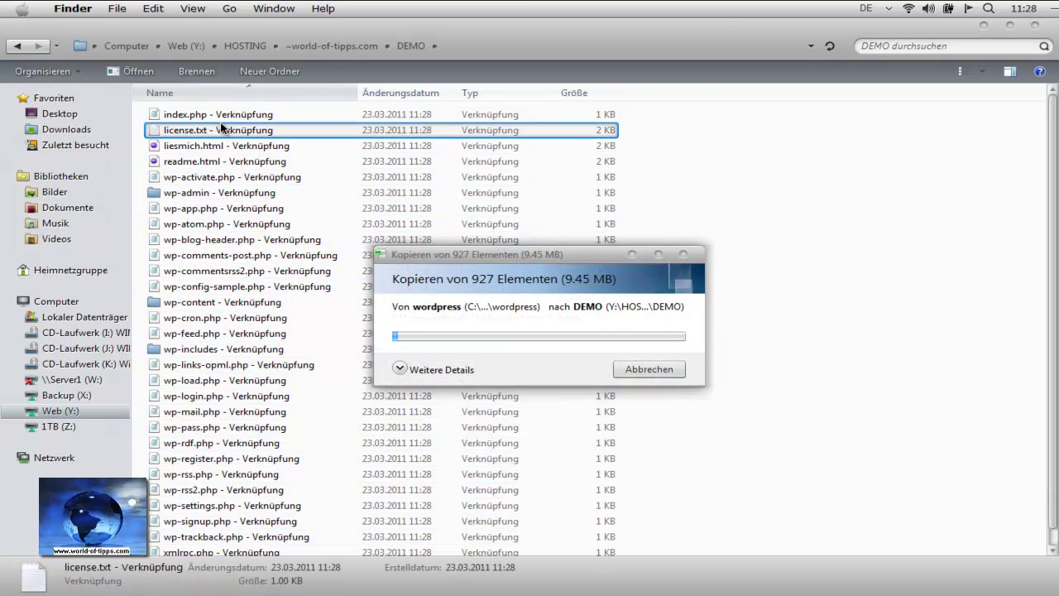
{"action": "key", "text": "ctrl+a"}
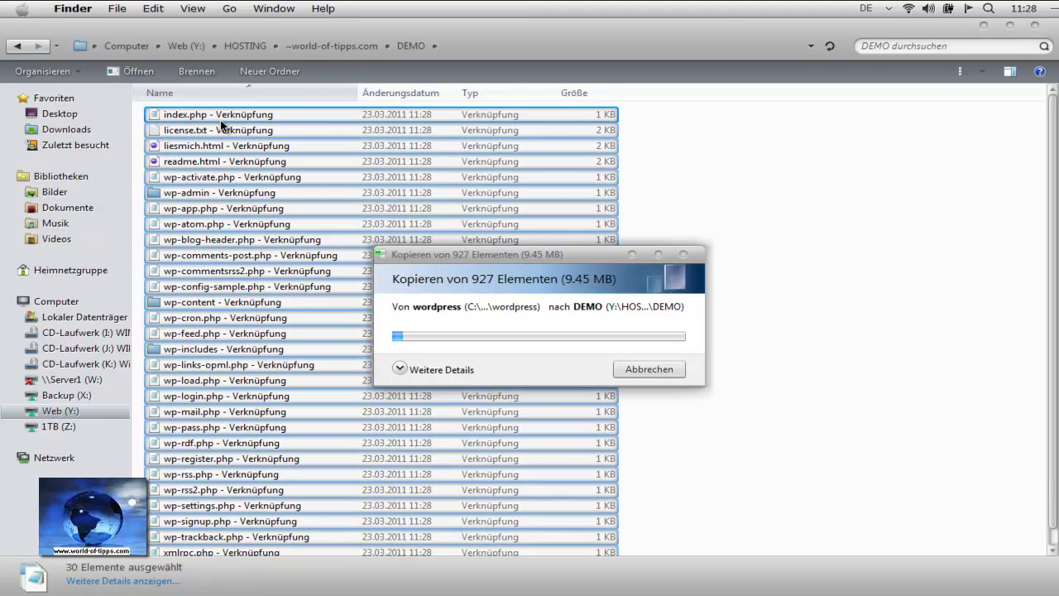
{"action": "key", "text": "Delete"}
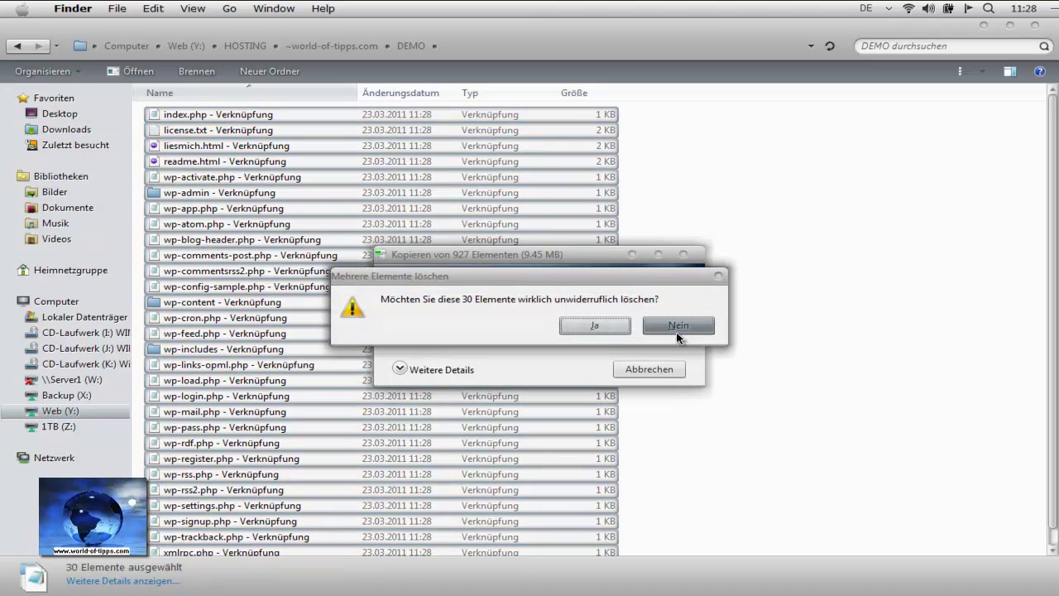
{"action": "left_click", "coordinate": [676, 329]}
Permanently delete the index.php shortcut from the DEMO folder.
{"action": "left_click", "coordinate": [467, 117]}
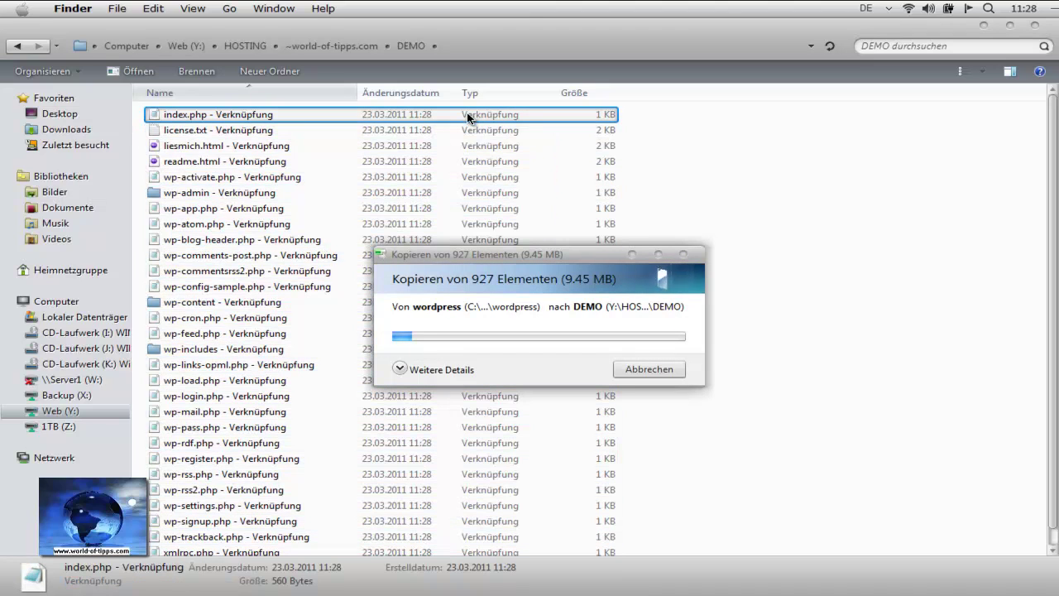
{"action": "key", "text": "Delete"}
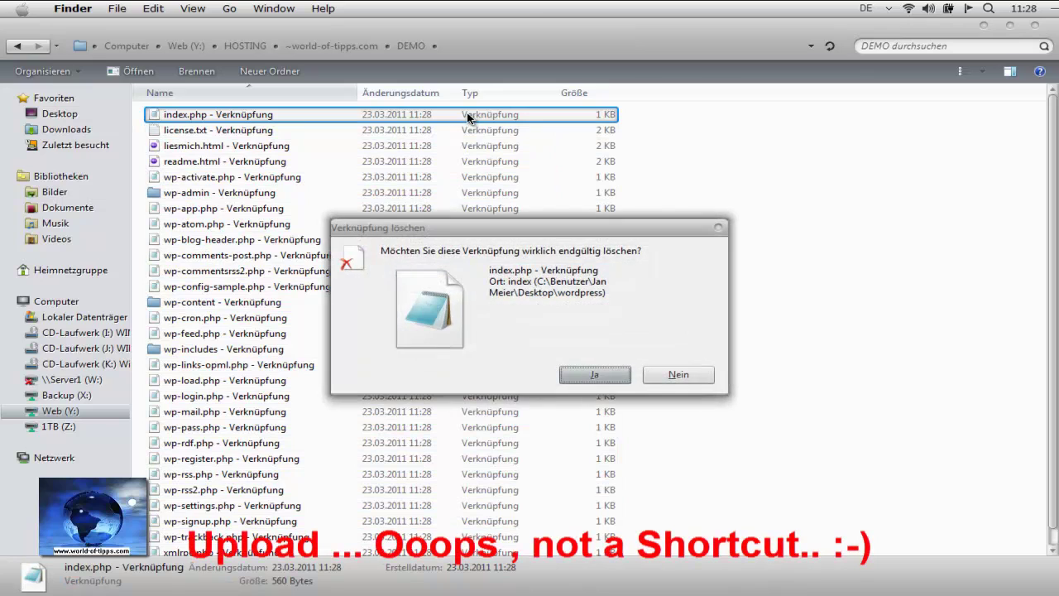
{"action": "key", "text": "Return"}
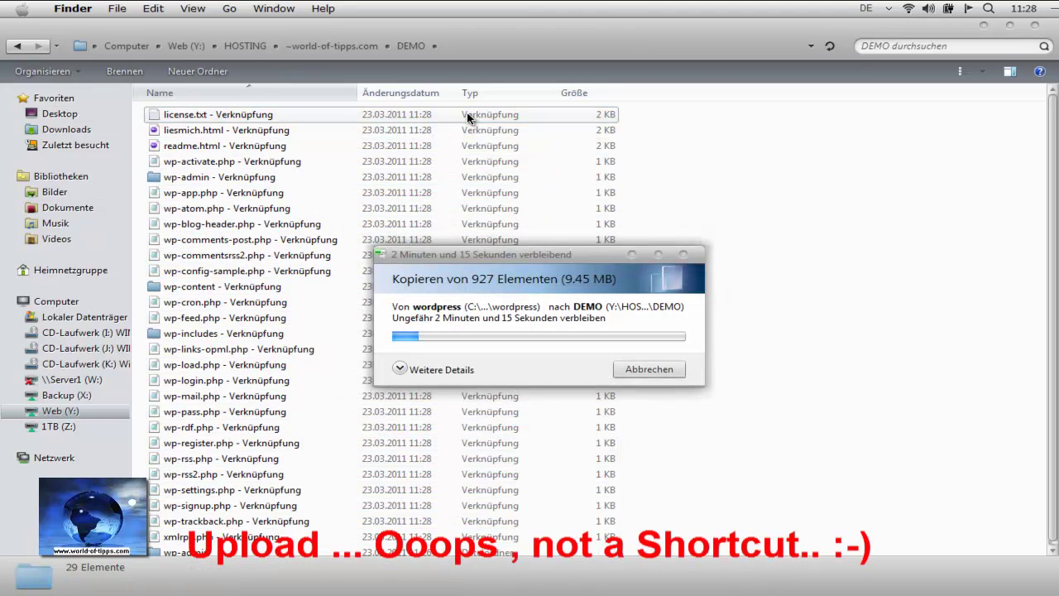
Minimize the copy progress window and delete the remaining shortcuts from license.txt through xmlrpc.php, leaving out the real wp-admin folder.
{"action": "left_click", "coordinate": [632, 253]}
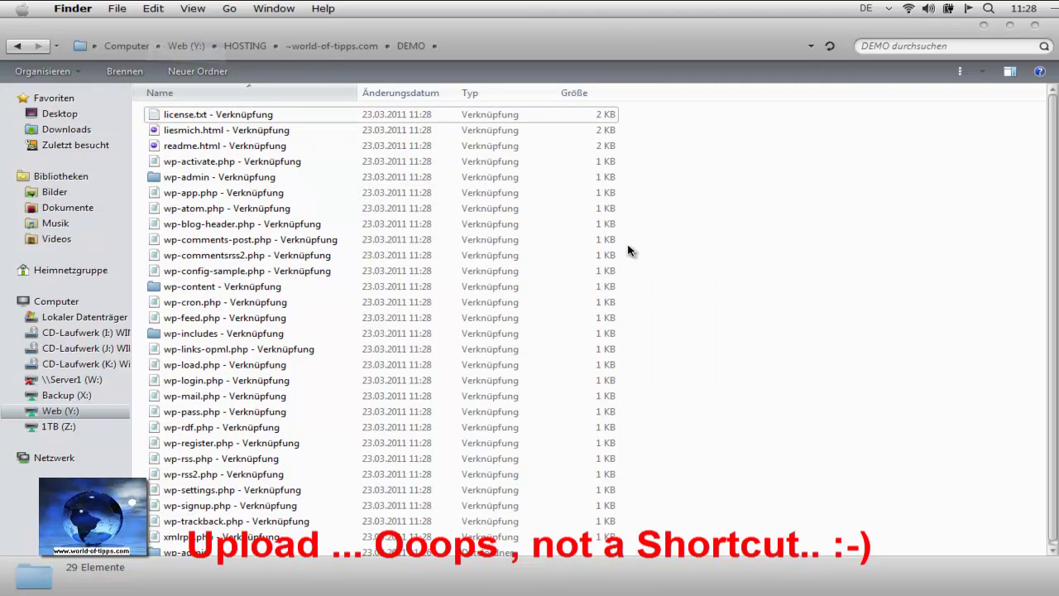
{"action": "left_click", "coordinate": [562, 118]}
{"action": "key", "text": "shift+Down"}
{"action": "key", "text": "shift+Down"}
{"action": "key", "text": "shift+Down"}
{"action": "key", "text": "shift+Down"}
{"action": "key", "text": "shift+Down"}
{"action": "key", "text": "shift+Down"}
{"action": "key", "text": "shift+Down"}
{"action": "key", "text": "shift+Down"}
{"action": "key", "text": "shift+Down"}
{"action": "key", "text": "shift+Down"}
{"action": "key", "text": "shift+Down"}
{"action": "key", "text": "shift+Down"}
{"action": "key", "text": "shift+Down"}
{"action": "key", "text": "shift+Down"}
{"action": "key", "text": "shift+Down"}
{"action": "key", "text": "shift+Down"}
{"action": "key", "text": "shift+Down"}
{"action": "key", "text": "shift+Down"}
{"action": "key", "text": "shift+Down"}
{"action": "key", "text": "shift+Down"}
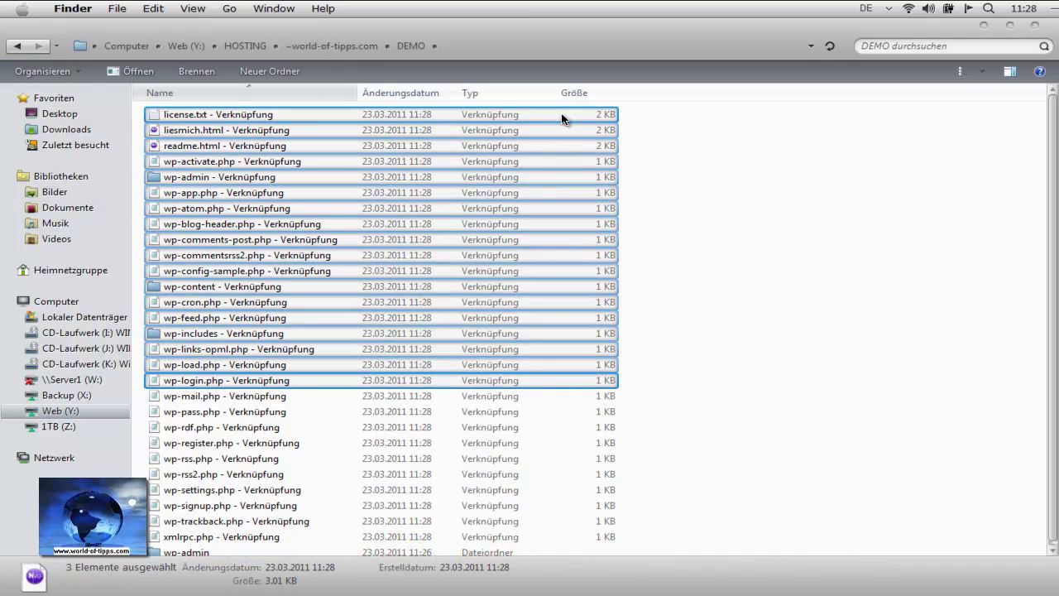
{"action": "key", "text": "shift+Up"}
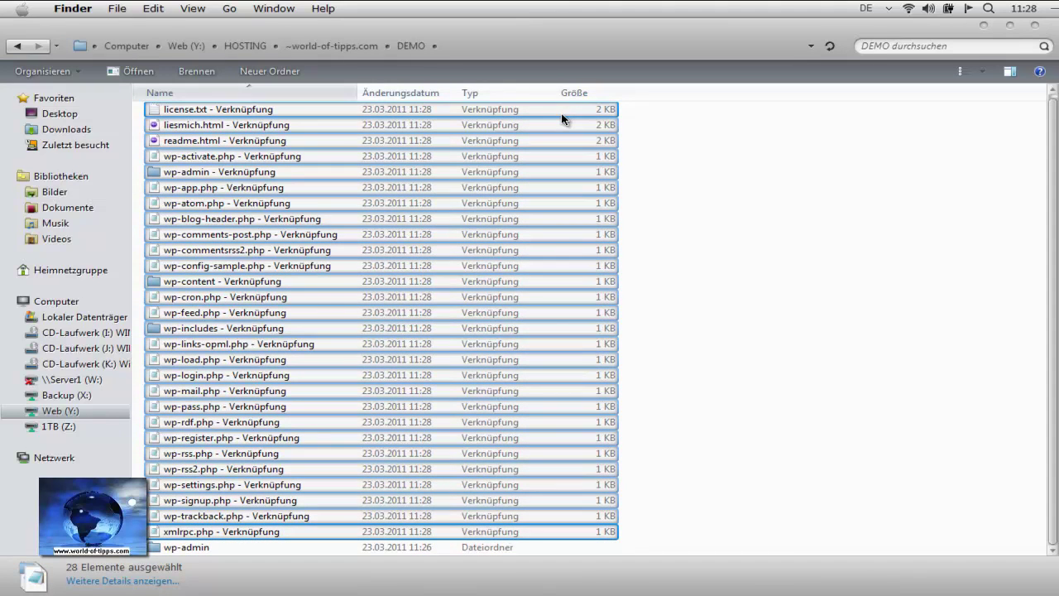
{"action": "key", "text": "Delete"}
{"action": "key", "text": "Return"}
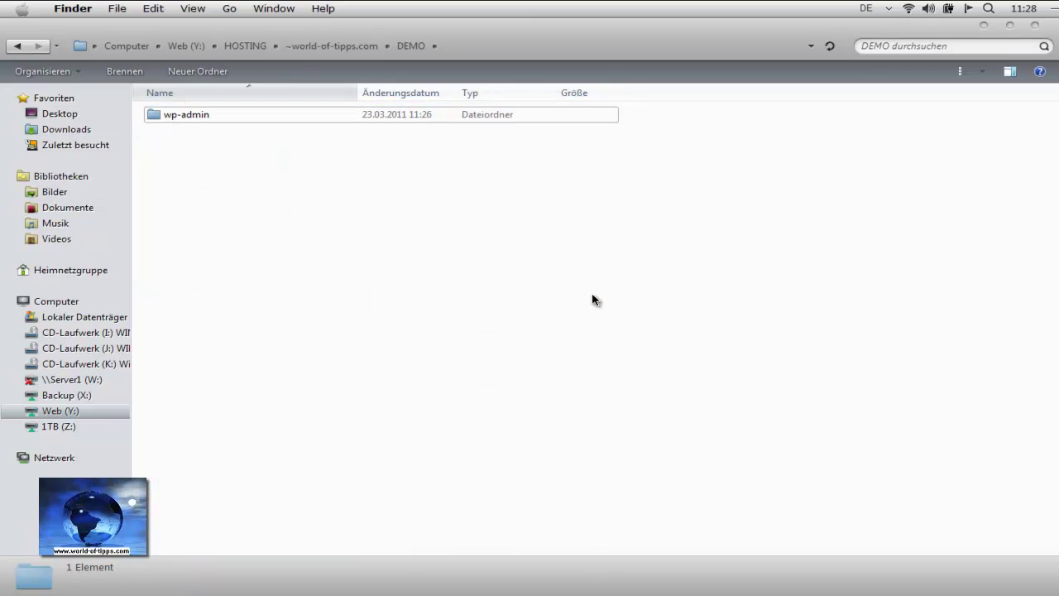
Bring the copy progress window back to the front and expand its details.
{"action": "key", "text": "super+Tab"}
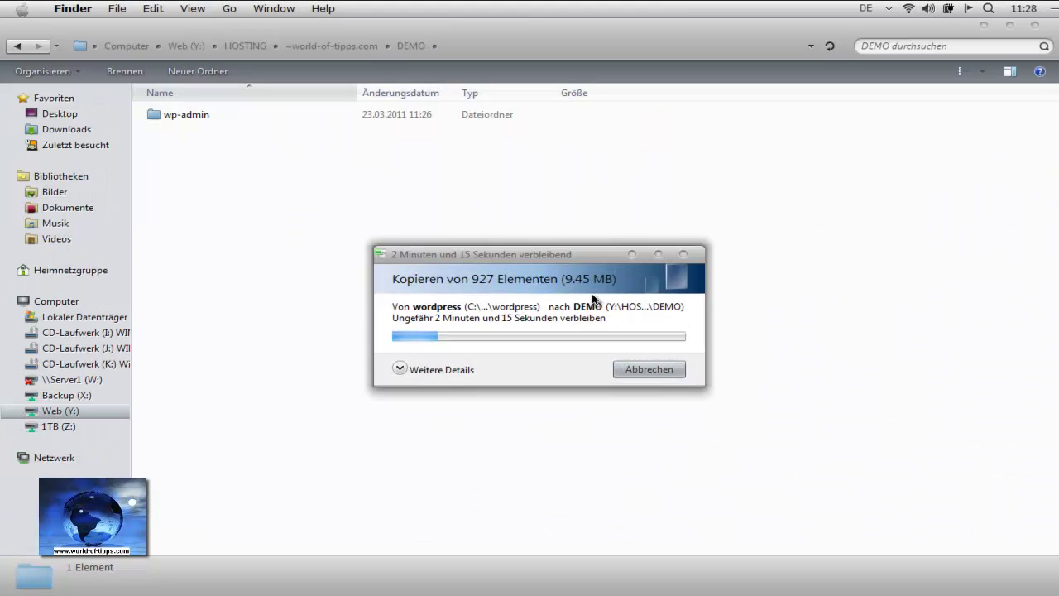
{"action": "left_click", "coordinate": [431, 369]}
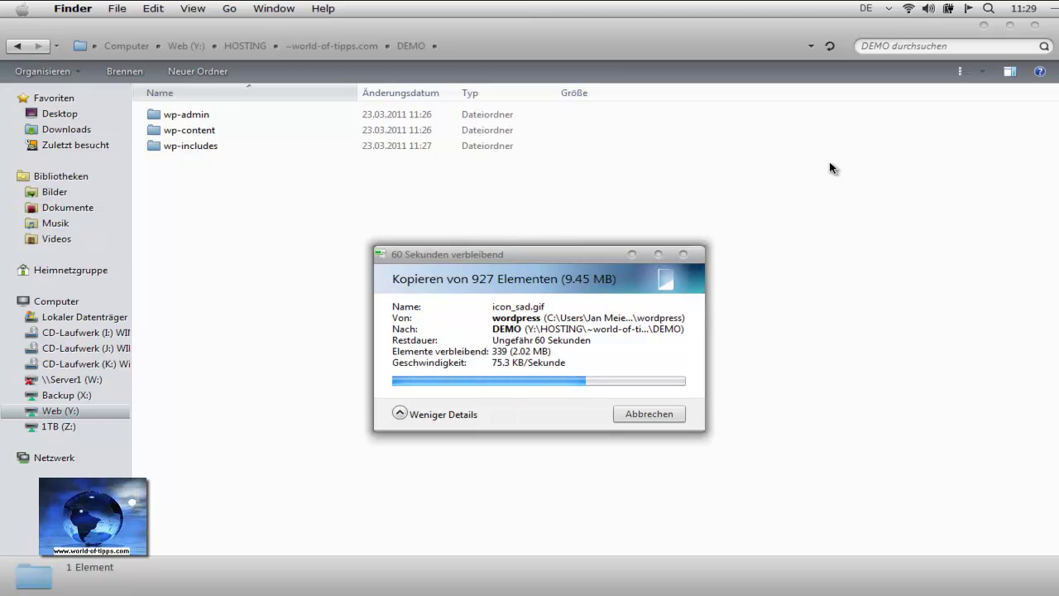
{"action": "key", "text": "super+d"}
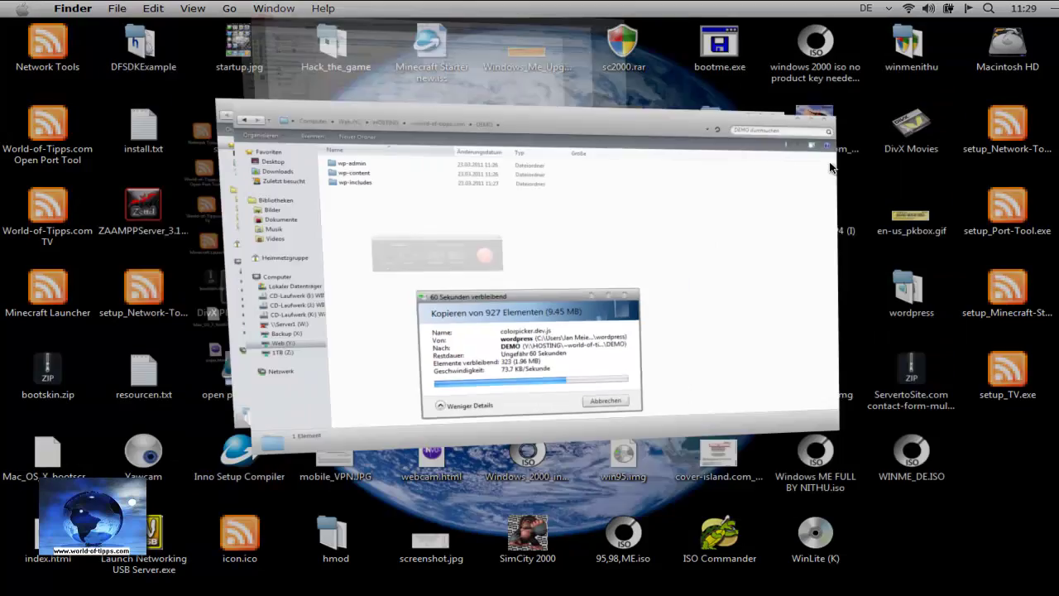
{"action": "key", "text": "super+Tab"}
{"action": "key", "text": "super+Tab"}
{"action": "key", "text": "super+Tab"}
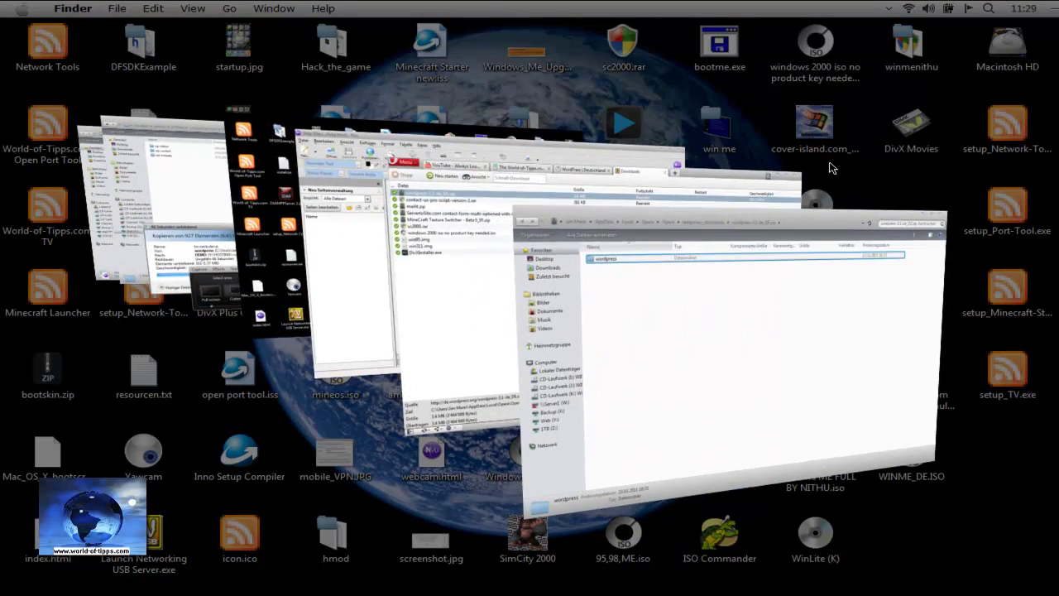
{"action": "key", "text": "super+Tab"}
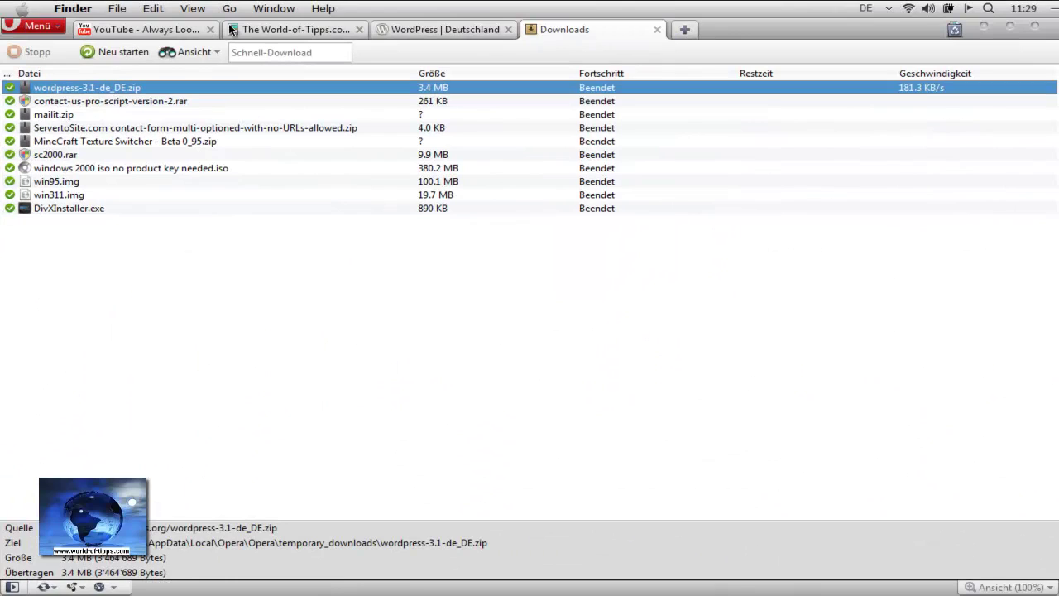
{"action": "left_click", "coordinate": [685, 31]}
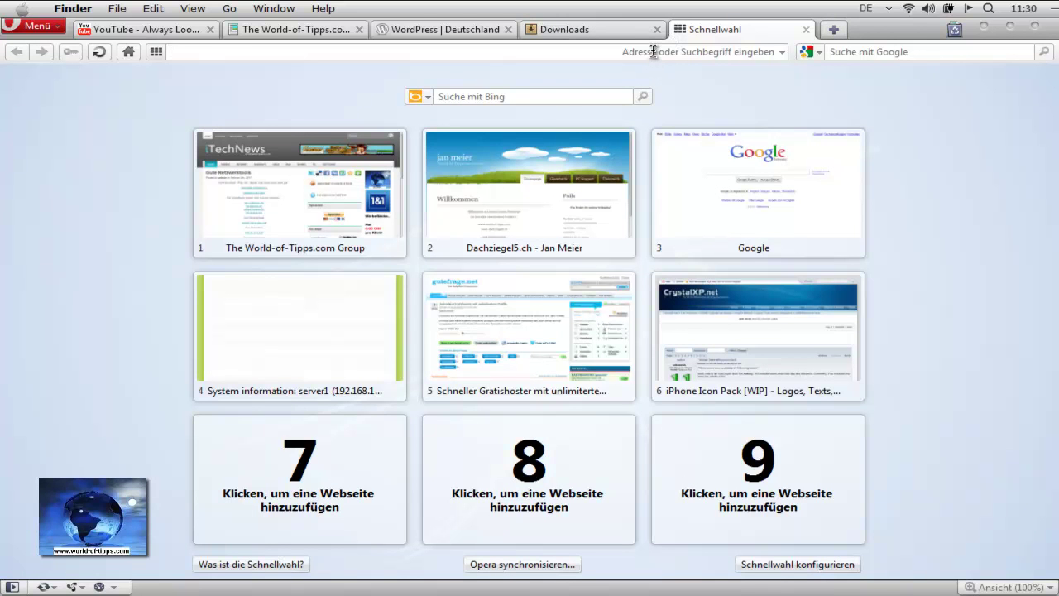
{"action": "left_click", "coordinate": [653, 51]}
{"action": "type", "text": "www.world-of-tipps.com/"}
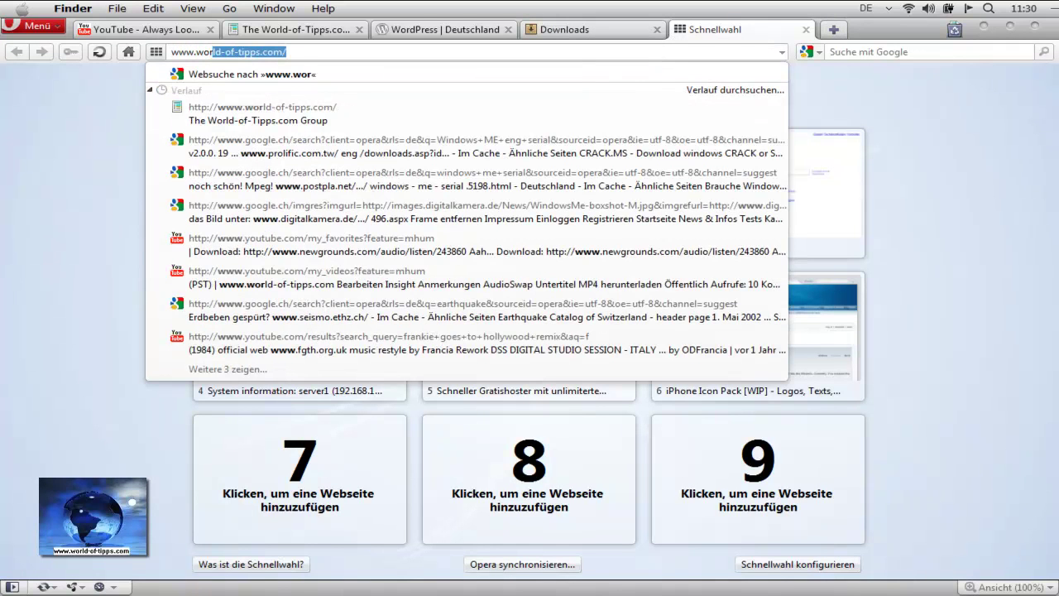
{"action": "key", "text": "Return"}
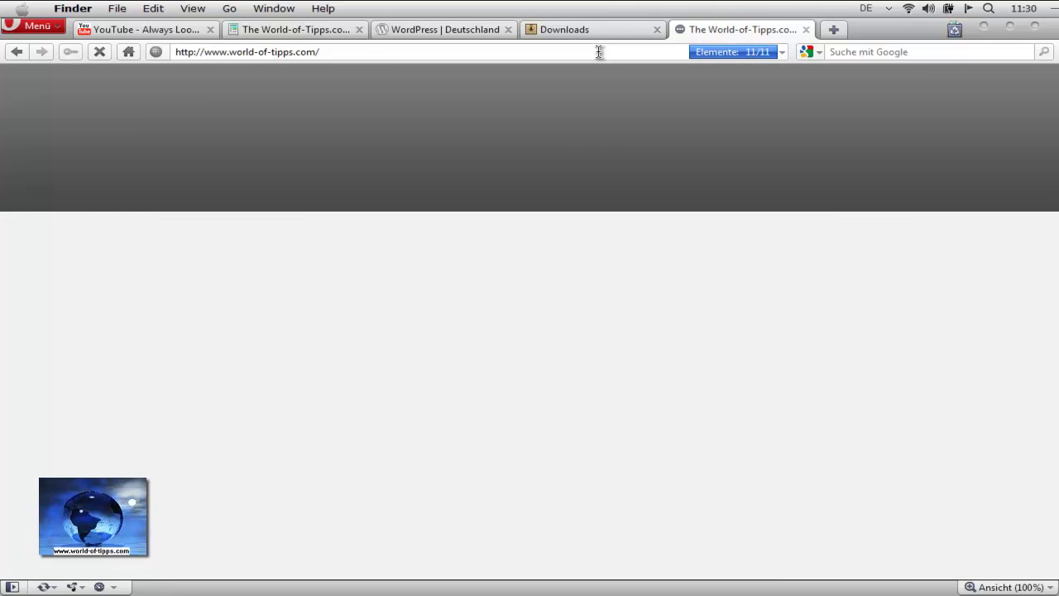
{"action": "left_click", "coordinate": [599, 51]}
{"action": "type", "text": "demo"}
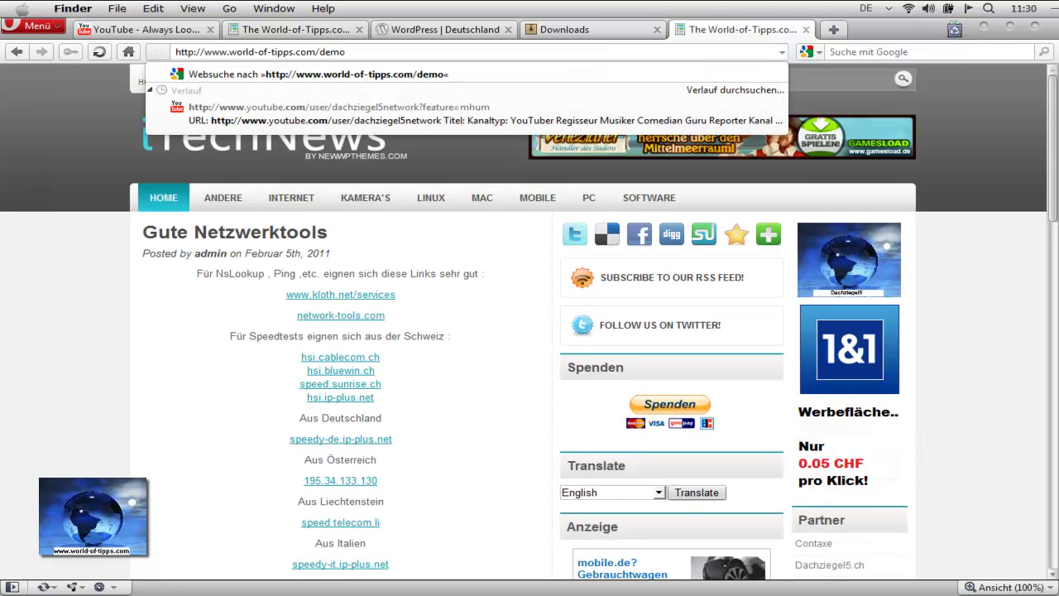
{"action": "key", "text": "Return"}
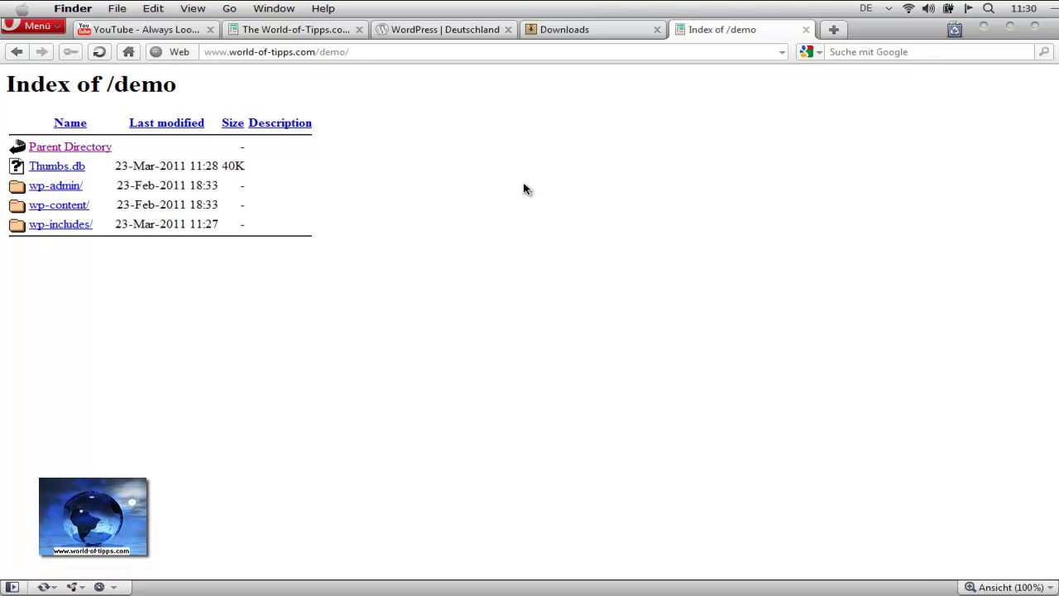
Check the copy progress in the DEMO folder window, and return to Opera with the demo page reloaded.
{"action": "key", "text": "super+Tab"}
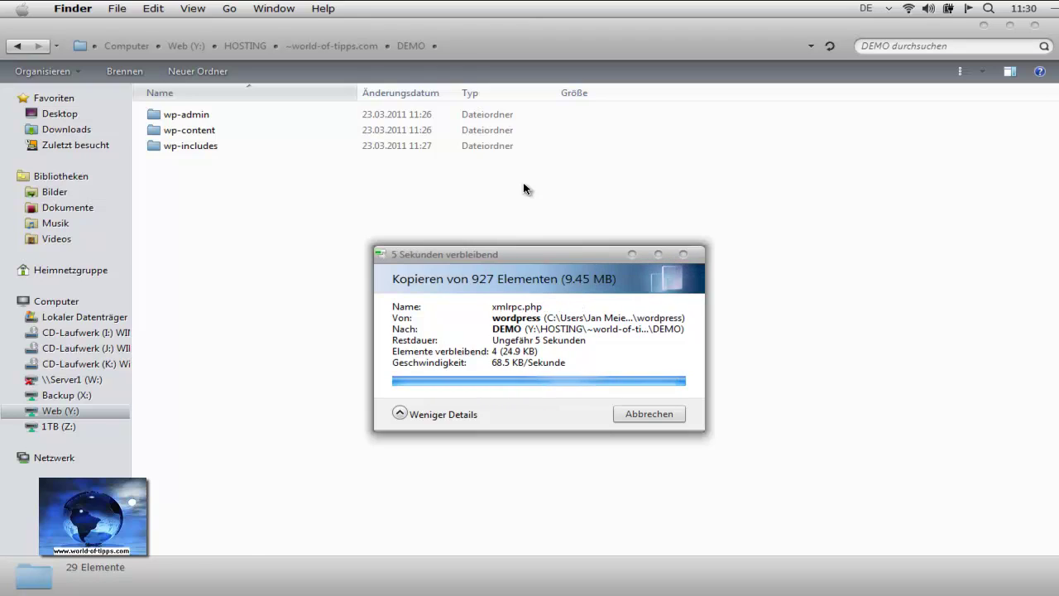
{"action": "key", "text": "super+Tab"}
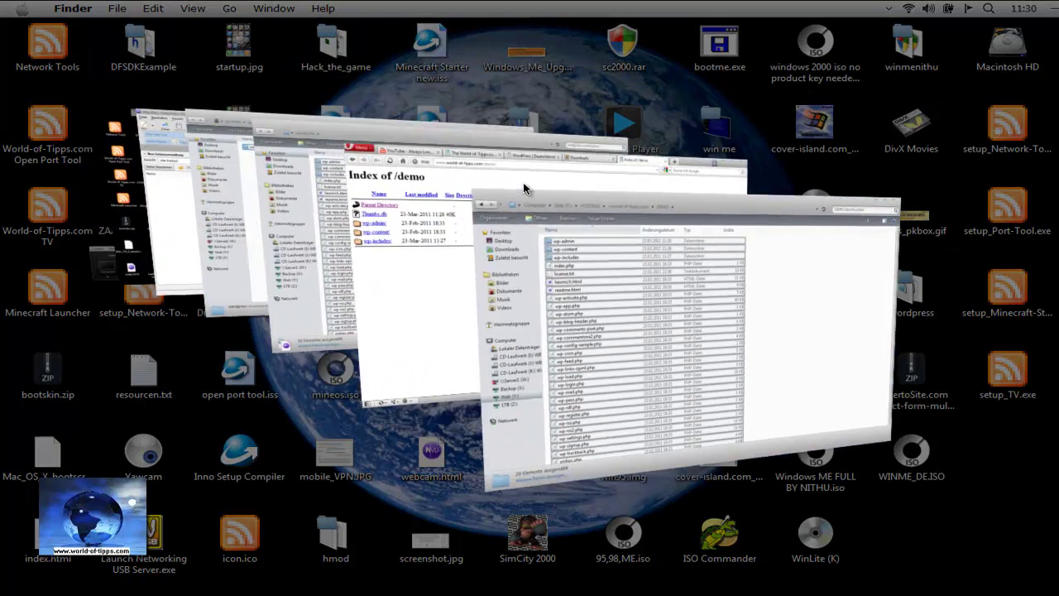
{"action": "left_click", "coordinate": [523, 189]}
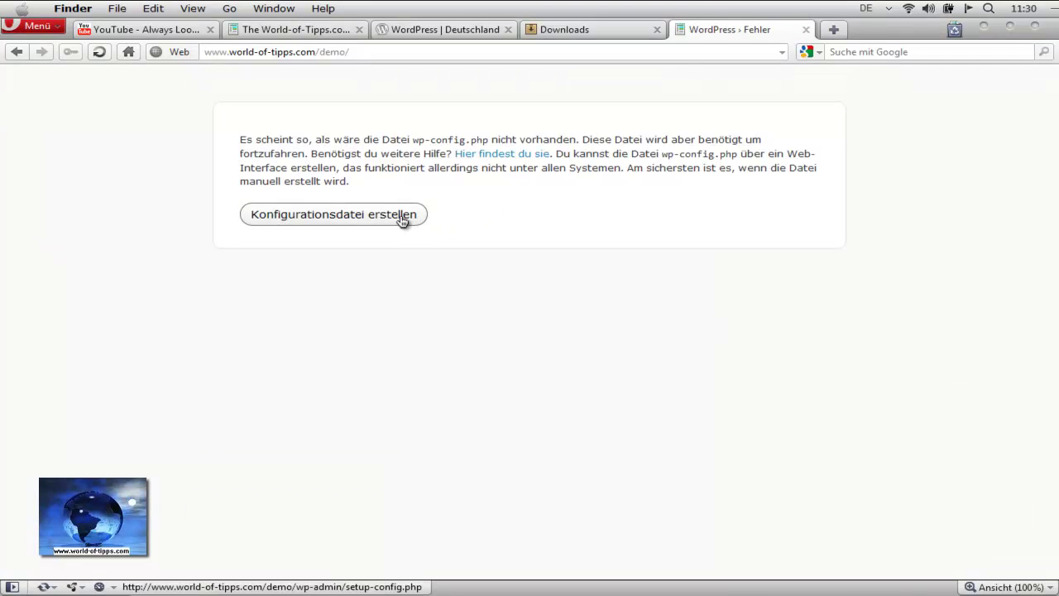
Start creating the WordPress configuration file, proceed to the database connection form and set the database name to DEMO.
{"action": "left_click", "coordinate": [369, 222]}
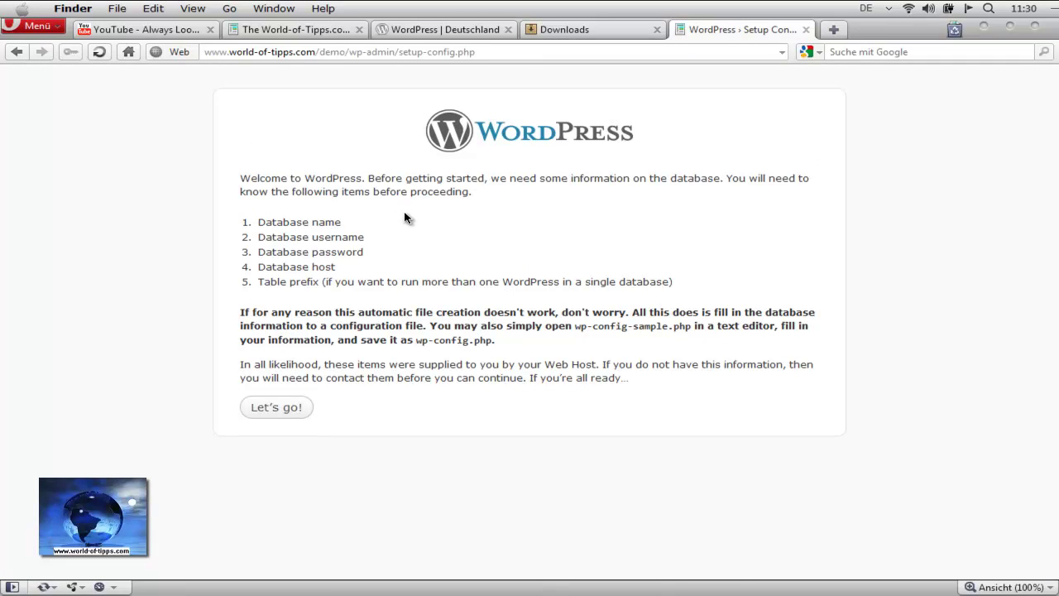
{"action": "left_click", "coordinate": [296, 407]}
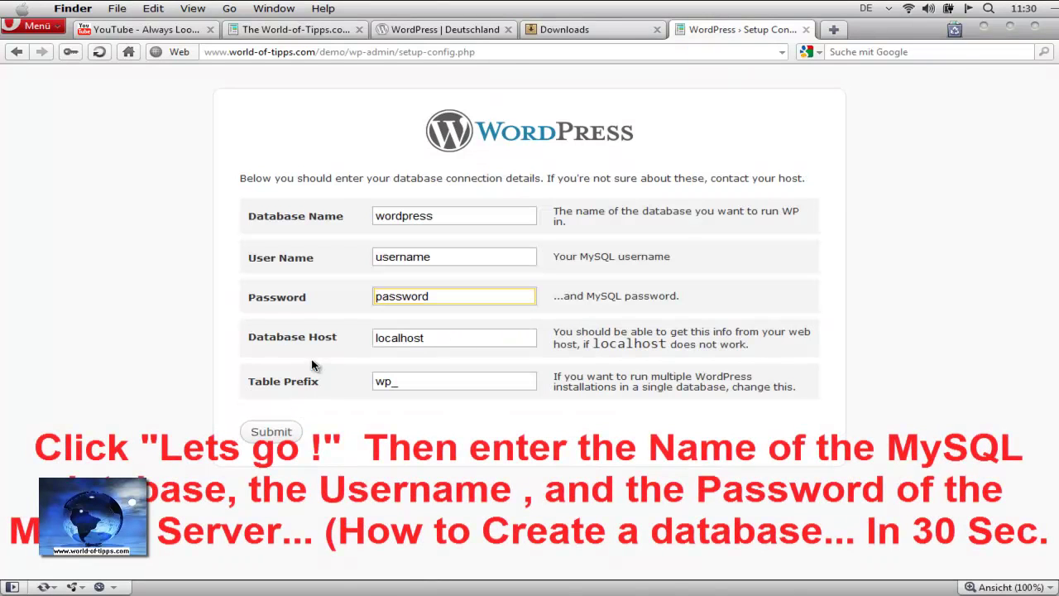
{"action": "left_click_drag", "start_coordinate": [450, 215], "coordinate": [378, 215]}
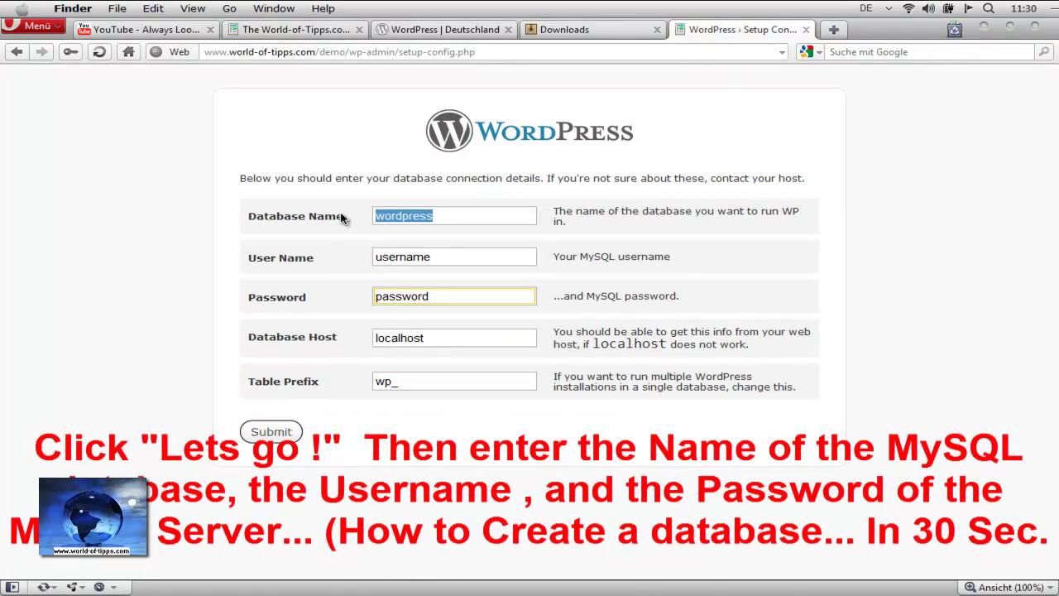
{"action": "type", "text": "DEMO"}
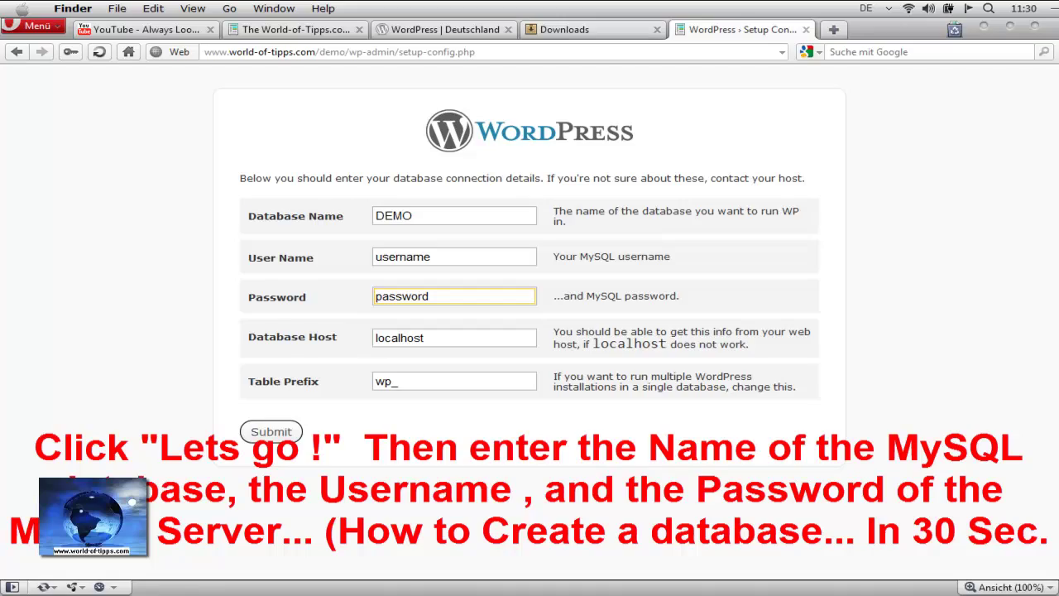